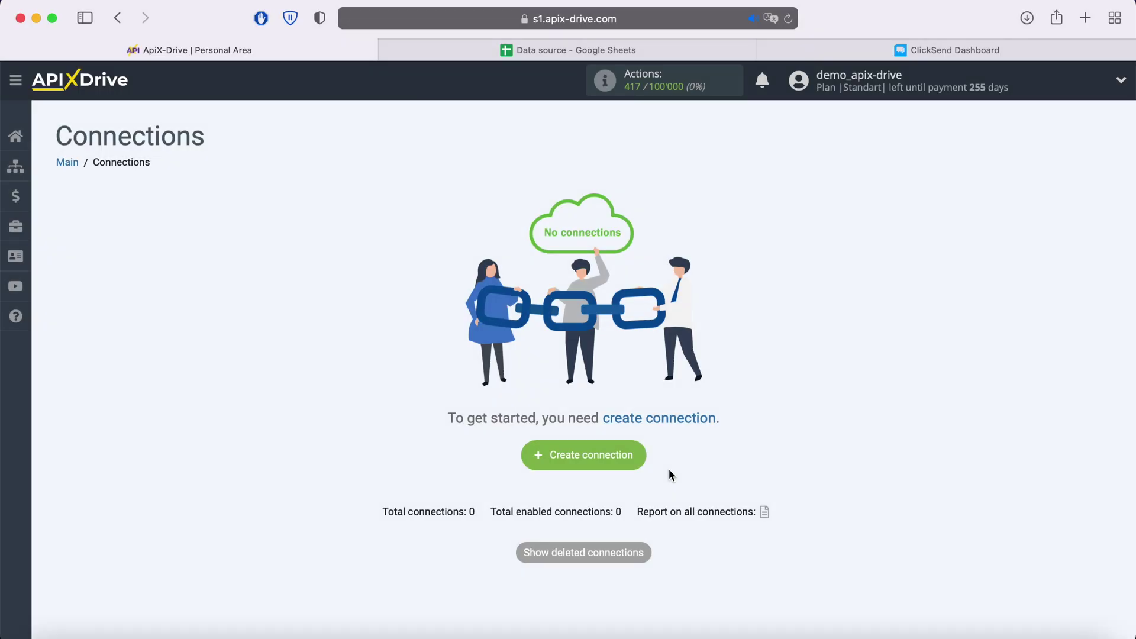
# - Create a new connection with Google Sheets as the data source system
pyautogui.click(634, 454)
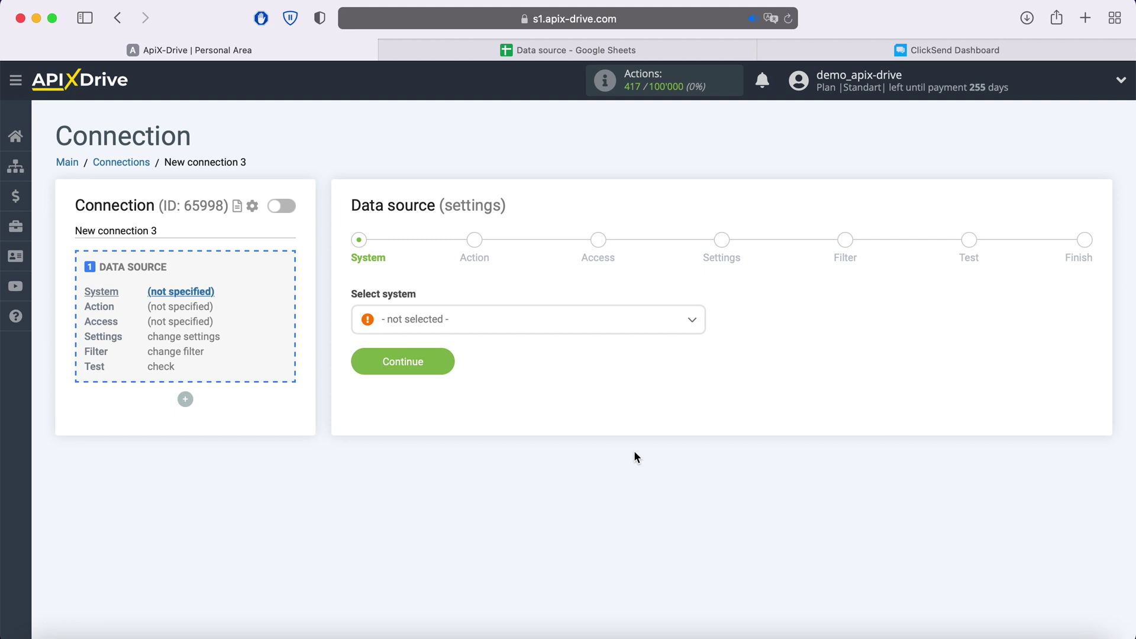
pyautogui.click(477, 322)
pyautogui.scroll(-15, 500, 429)
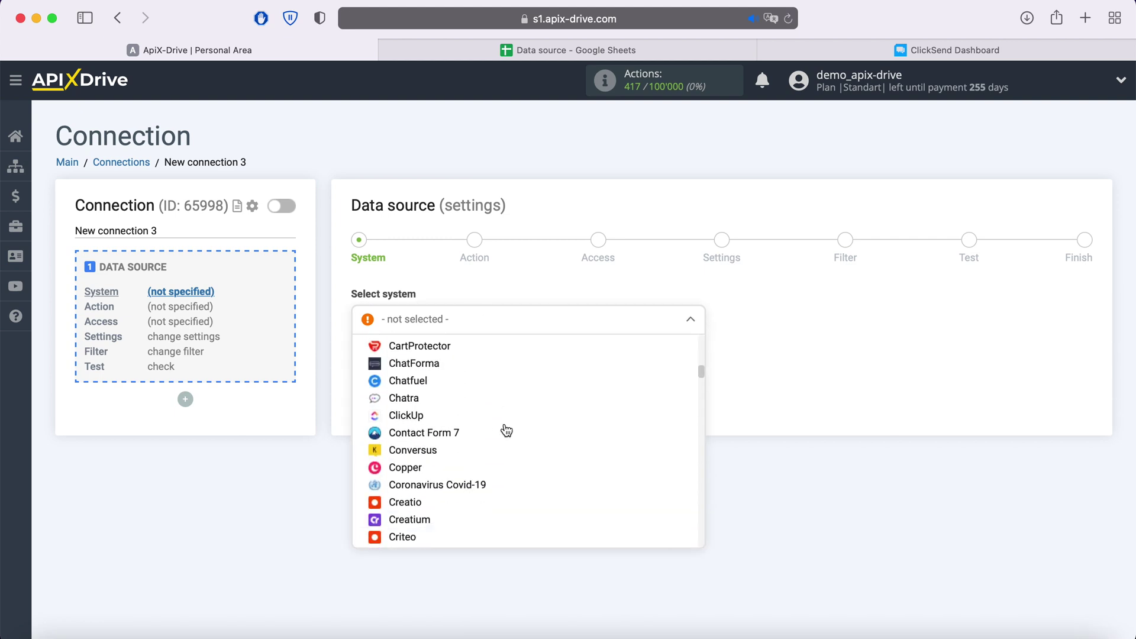
pyautogui.click(441, 491)
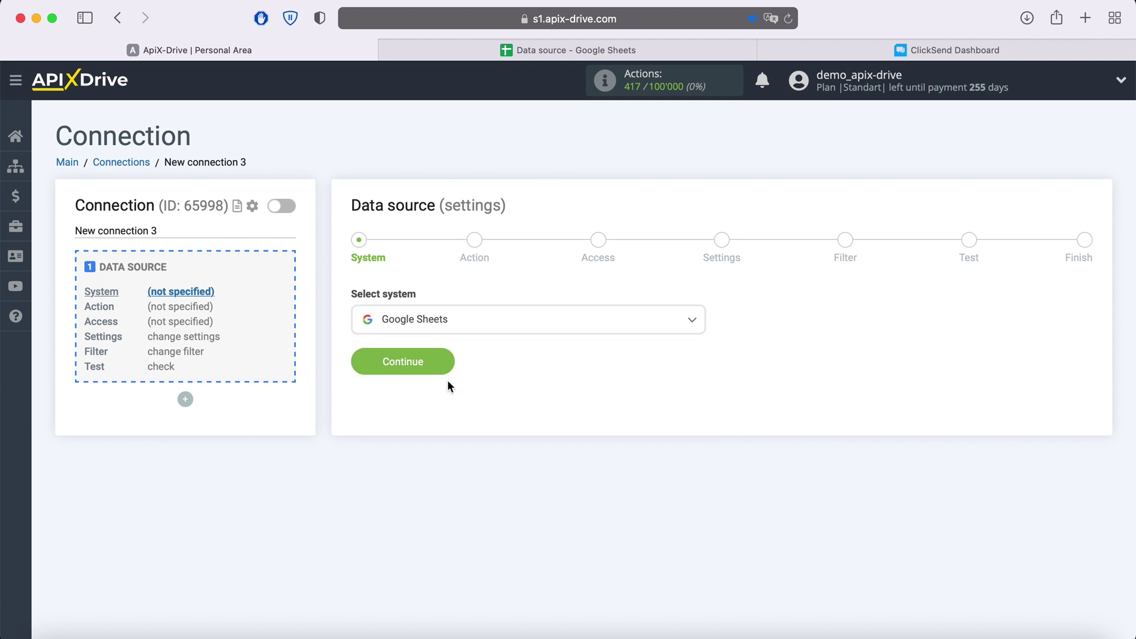
pyautogui.click(449, 362)
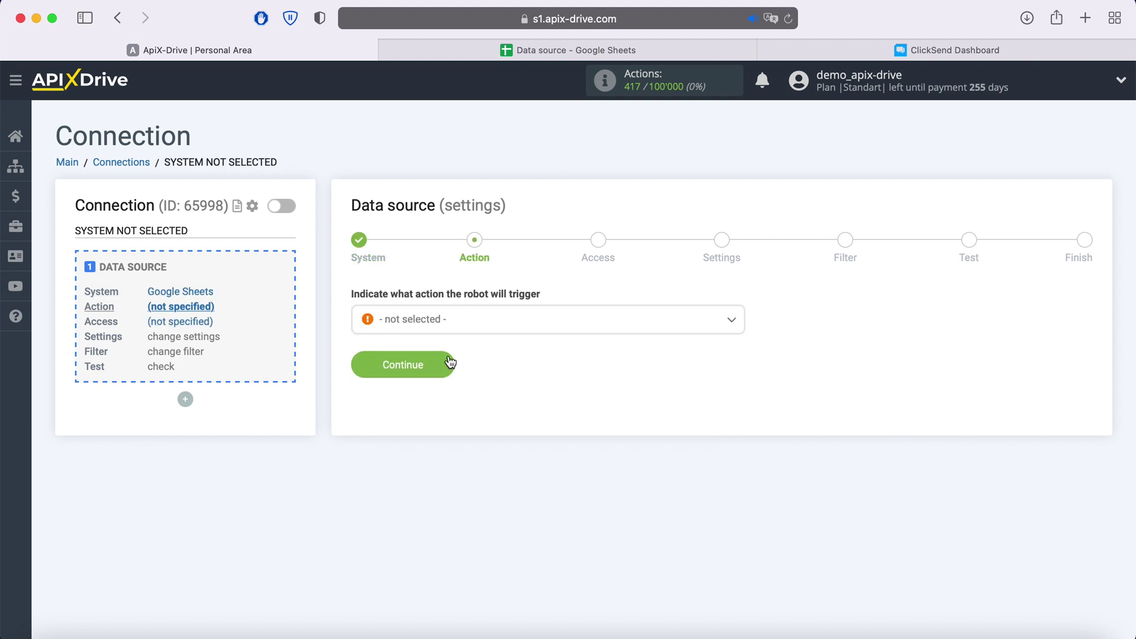
# - Set the data source action to Get Rows (new) and continue to the access stage
pyautogui.click(459, 327)
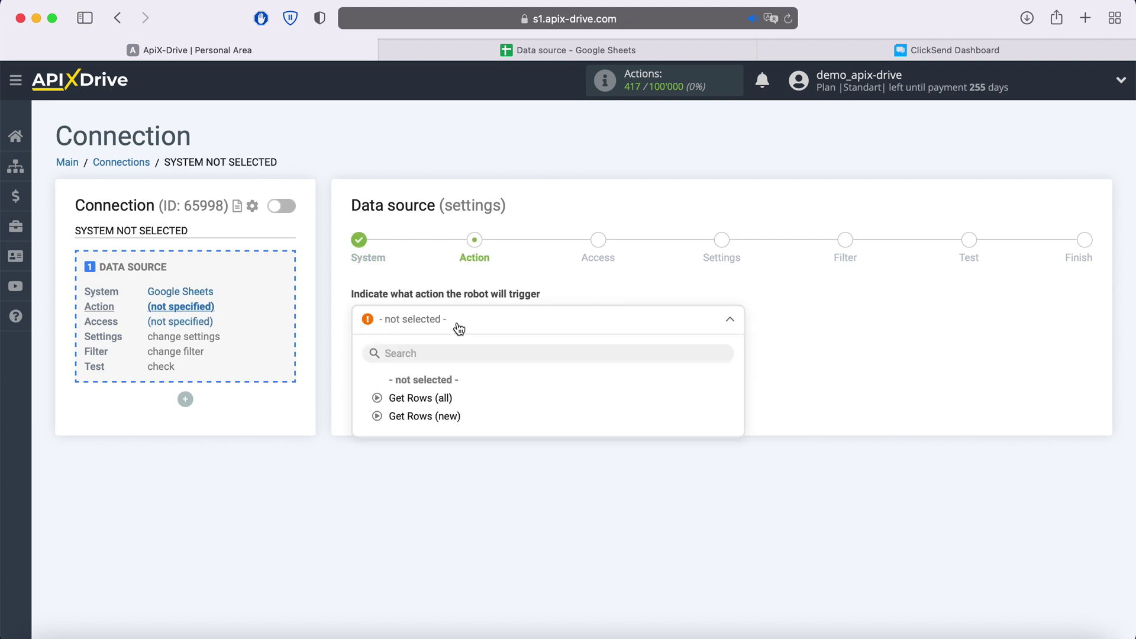
pyautogui.click(440, 417)
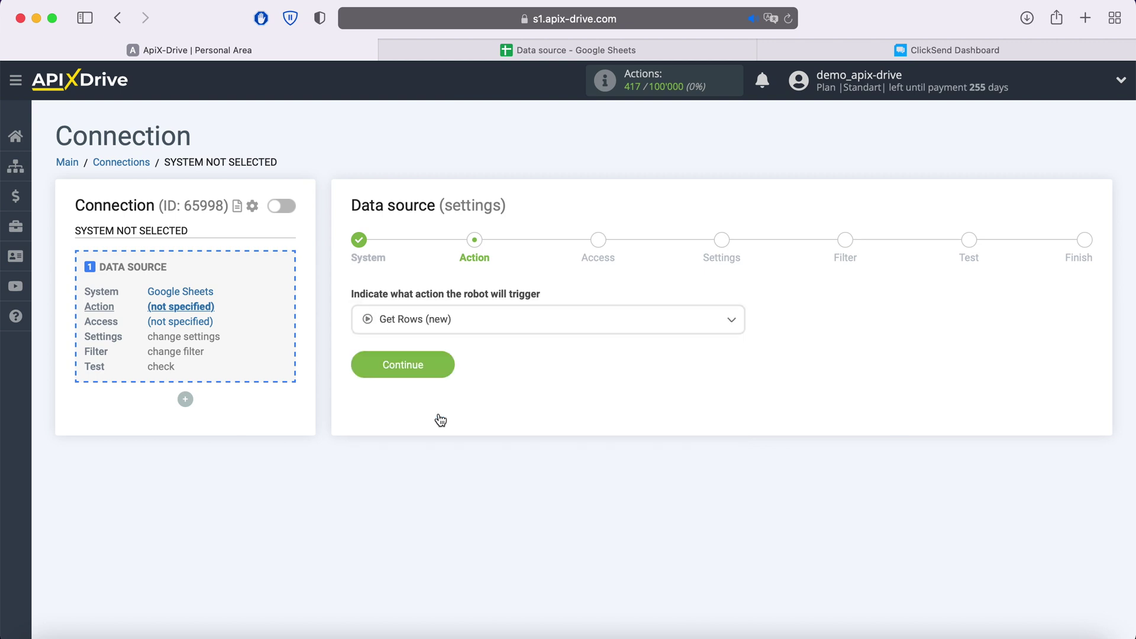
pyautogui.click(446, 367)
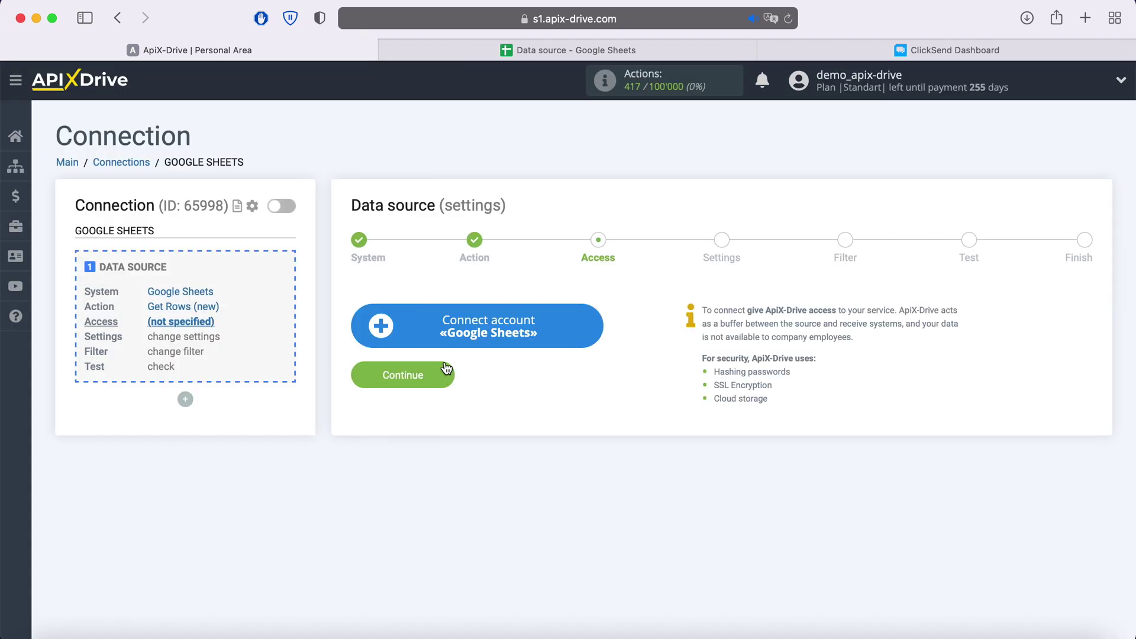
# - Connect a Google Sheets account by signing in with the saved Google e-mail and account password
pyautogui.click(589, 325)
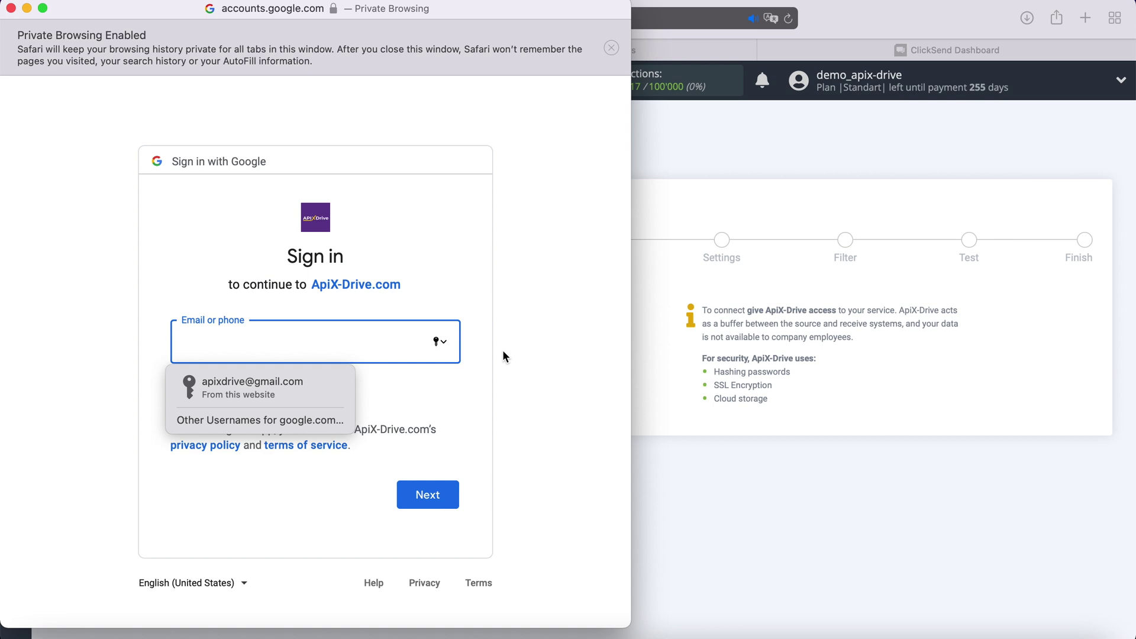
pyautogui.click(292, 390)
pyautogui.click(412, 488)
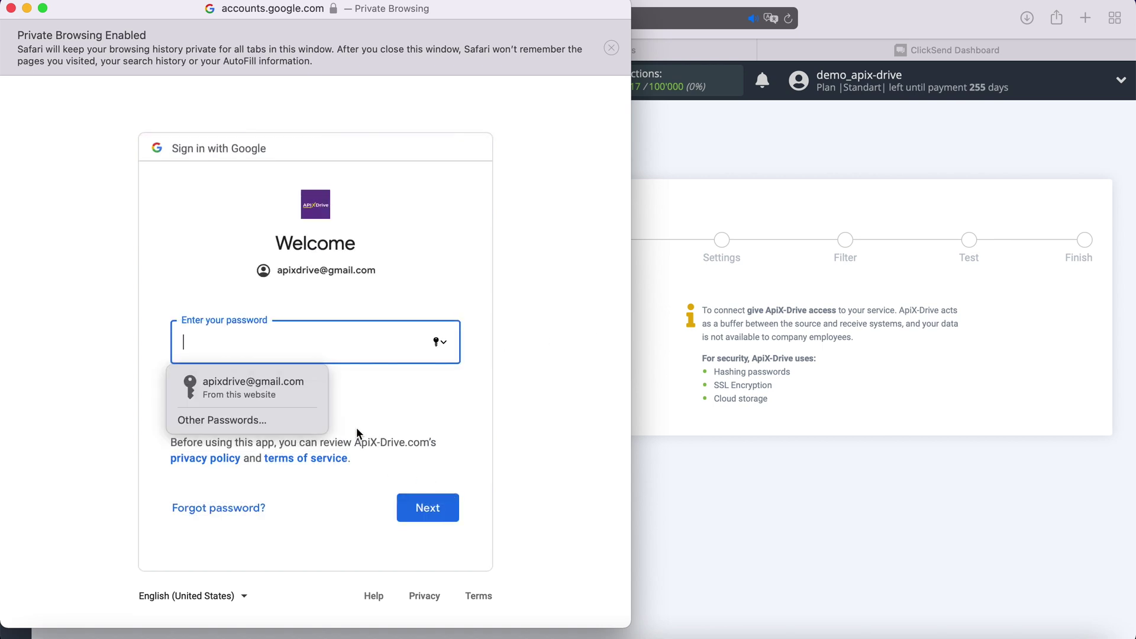
pyautogui.click(307, 384)
pyautogui.click(434, 504)
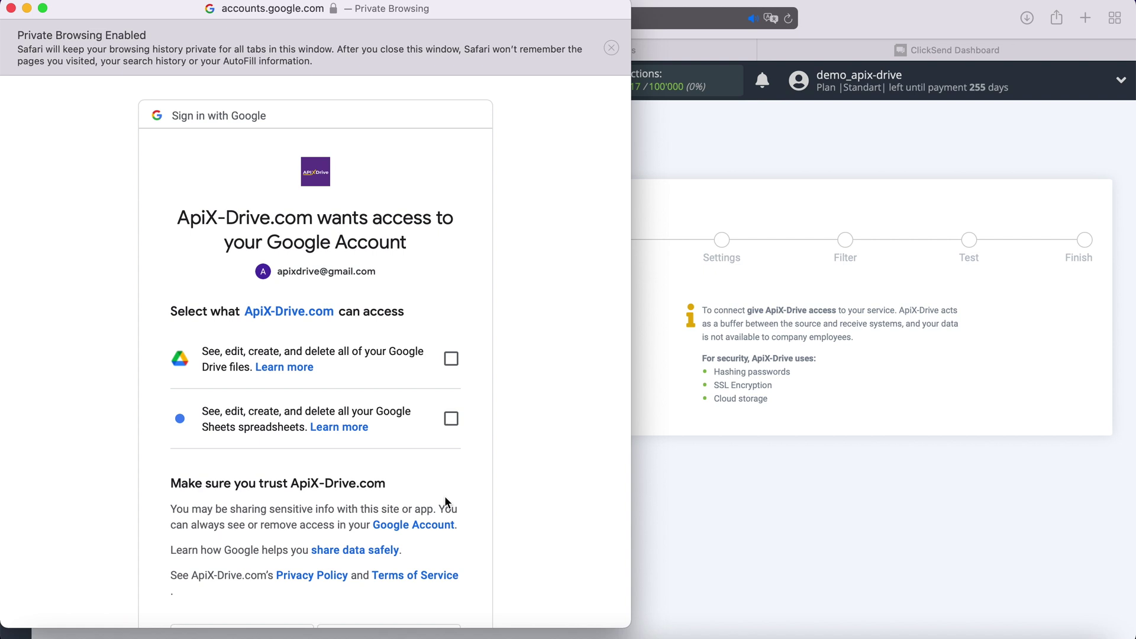
# - Grant ApiX-Drive.com access to all Google Drive files and Google Sheets spreadsheets, and approve the request
pyautogui.click(452, 362)
pyautogui.click(451, 419)
pyautogui.scroll(-5, 507, 431)
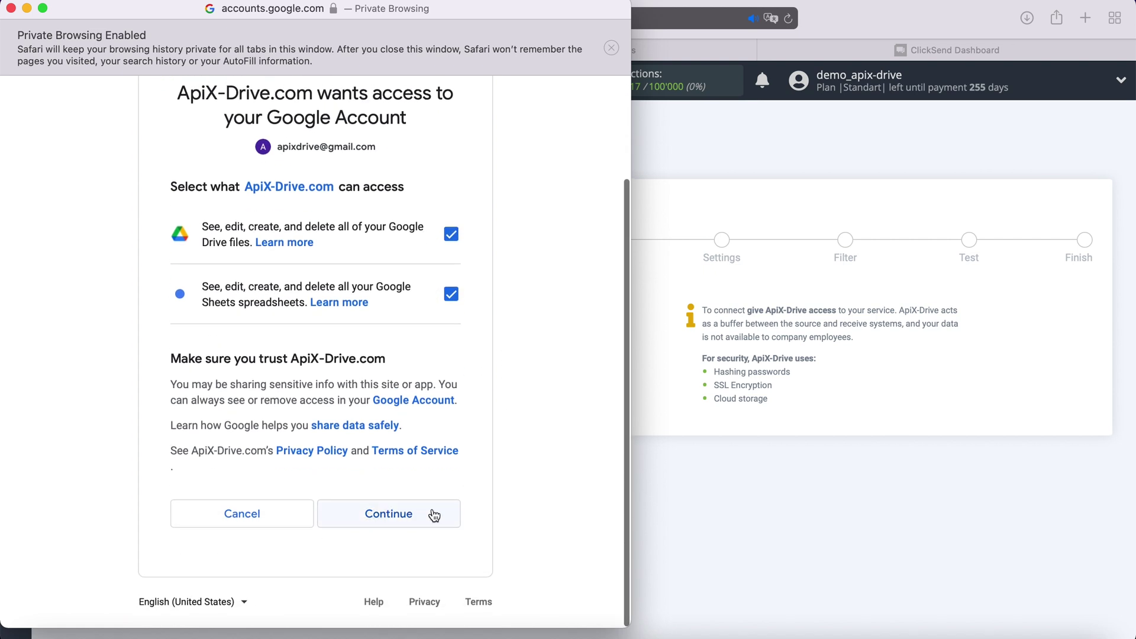
pyautogui.click(431, 514)
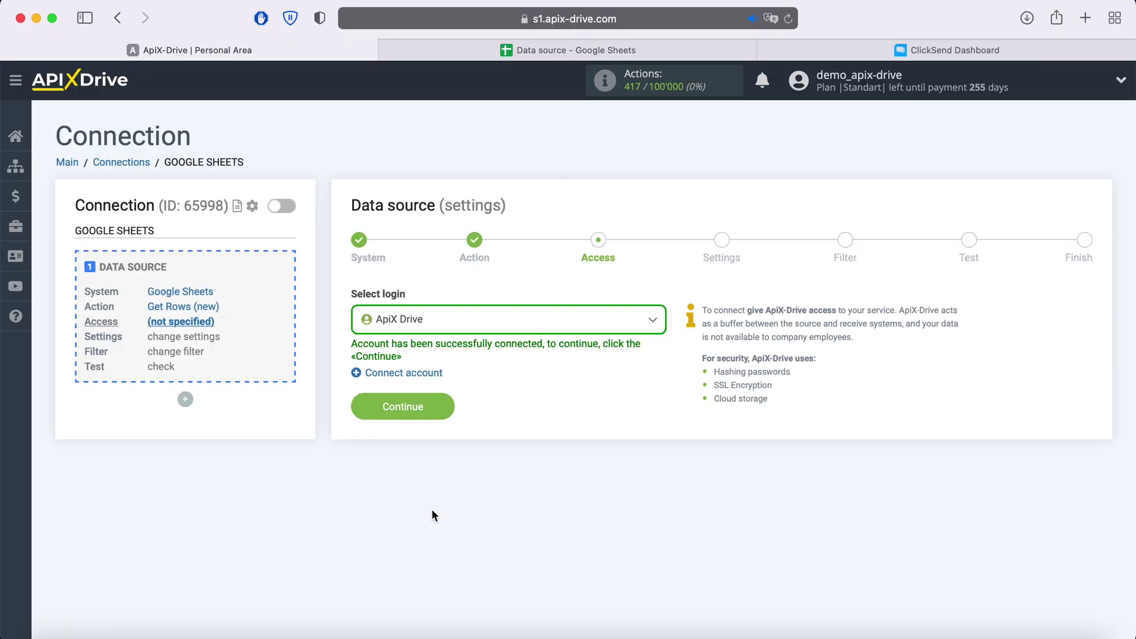
# - Choose the ApiX Drive login for the data source and continue to its settings
pyautogui.click(567, 326)
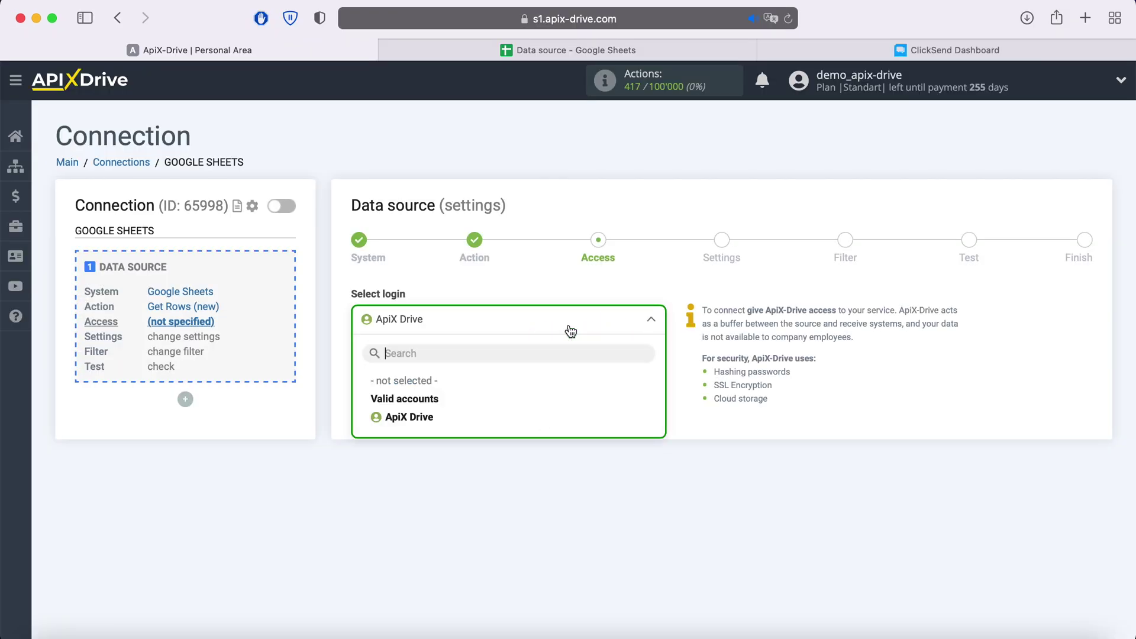
pyautogui.click(452, 416)
pyautogui.click(438, 406)
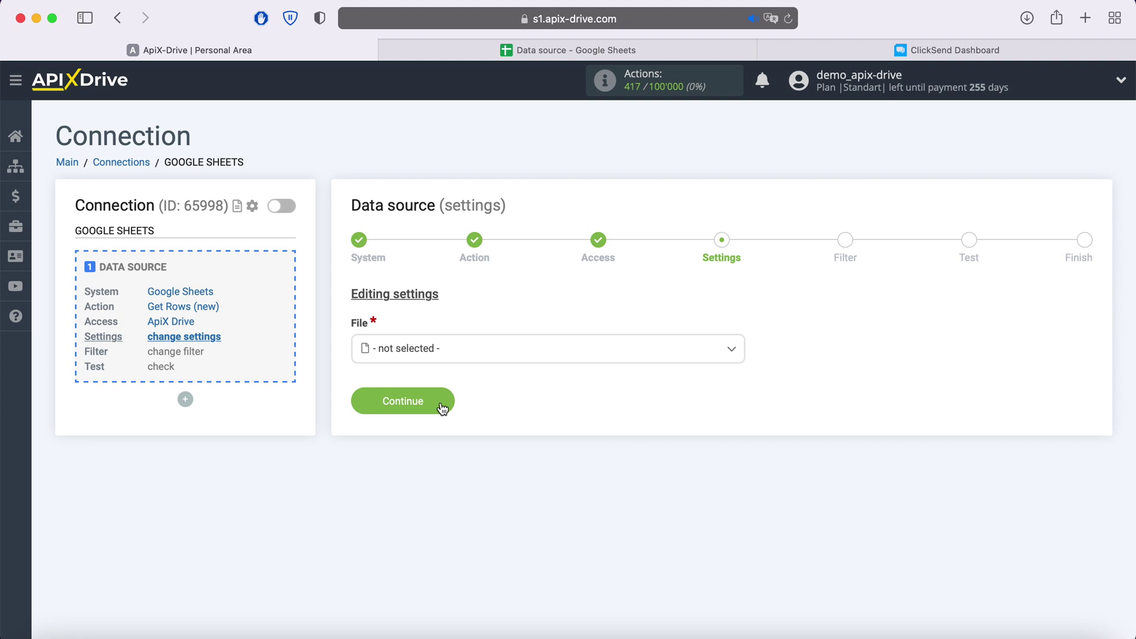
# - Choose the Data source file and its Data source sheet to load rows from
pyautogui.click(446, 349)
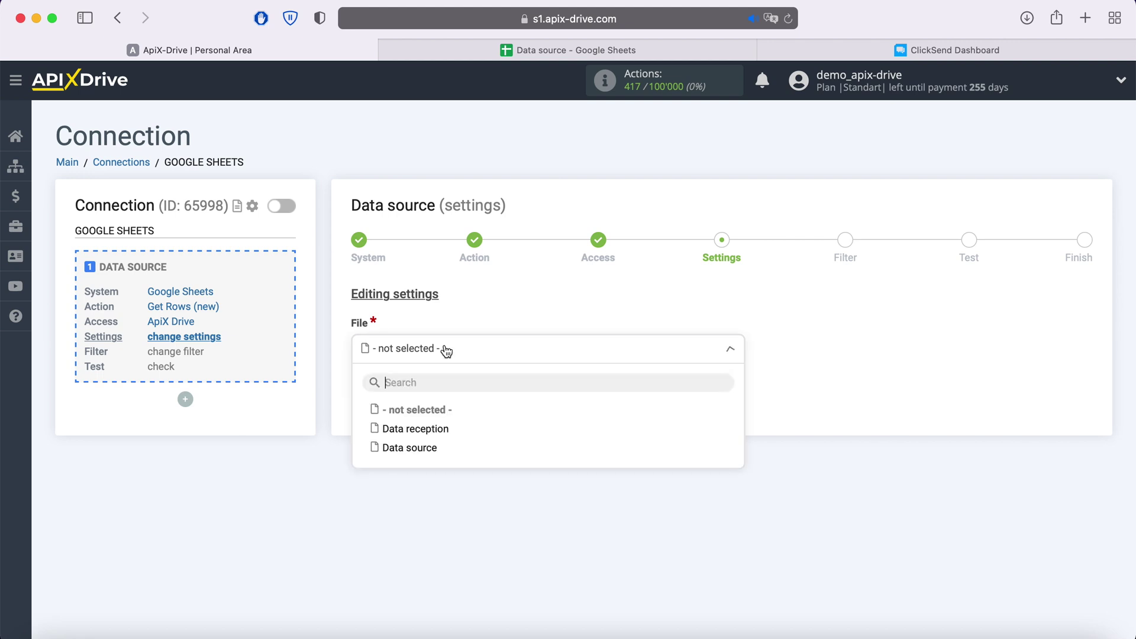
pyautogui.click(423, 447)
pyautogui.click(424, 422)
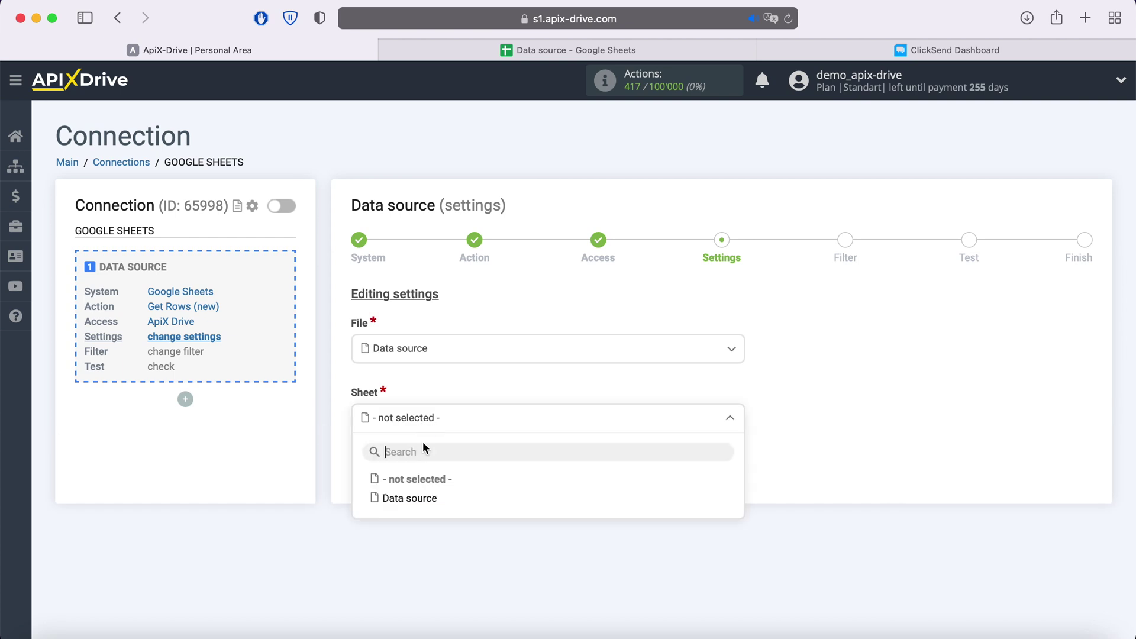
pyautogui.click(424, 502)
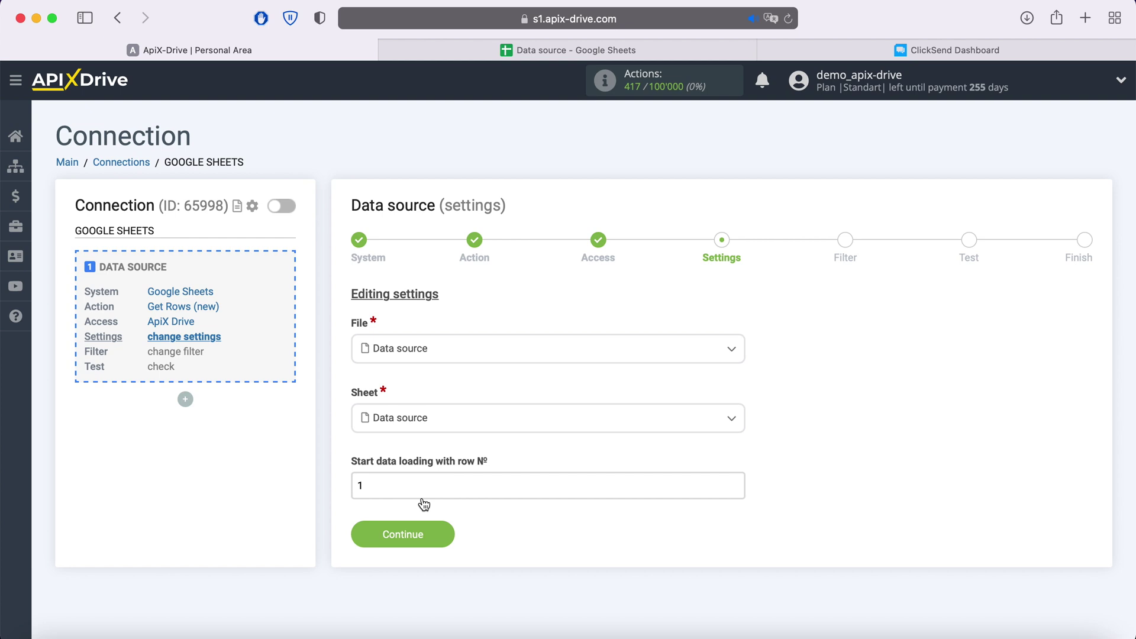
# - Check the row layout in the Data source spreadsheet and set data loading to start with row 2
pyautogui.click(524, 54)
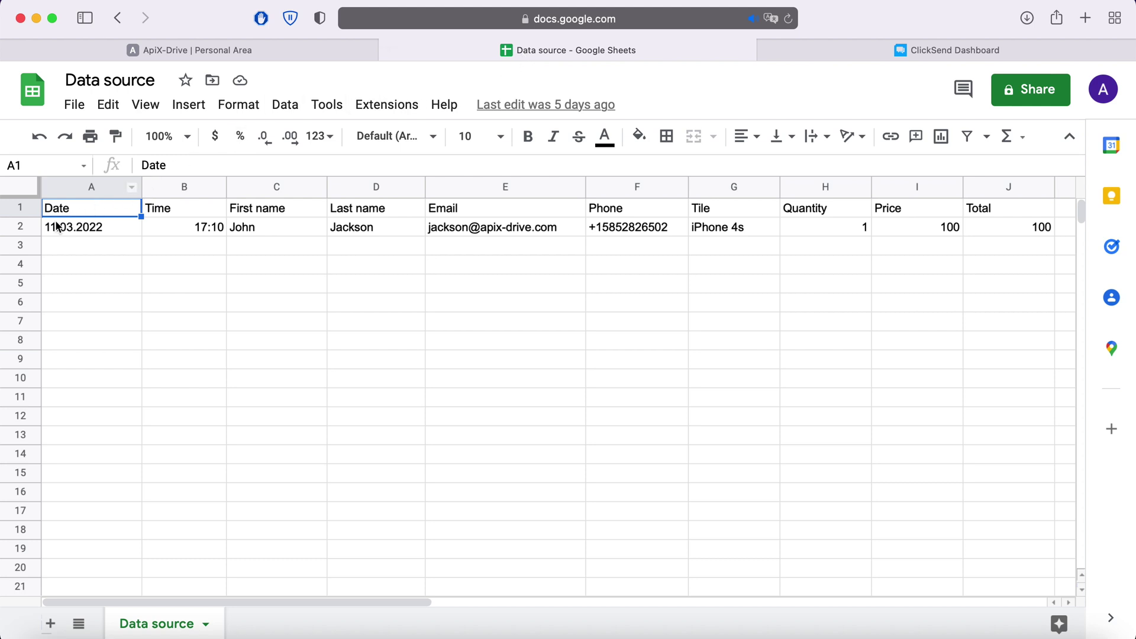
pyautogui.click(201, 43)
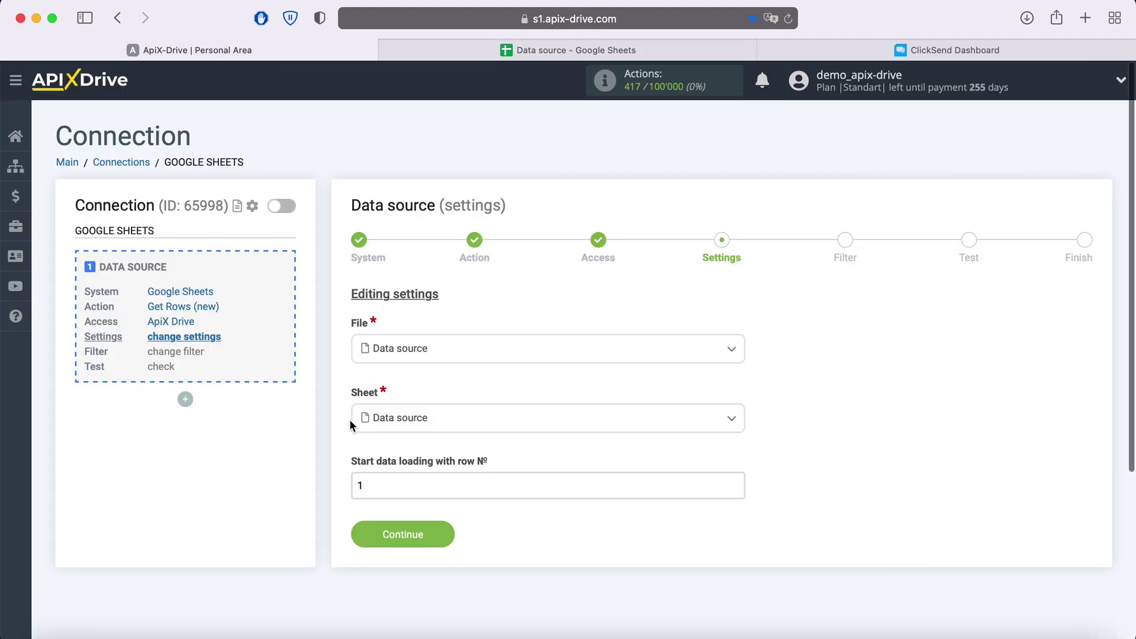
pyautogui.click(372, 495)
pyautogui.press('BackSpace')
pyautogui.write('2')
pyautogui.click(445, 533)
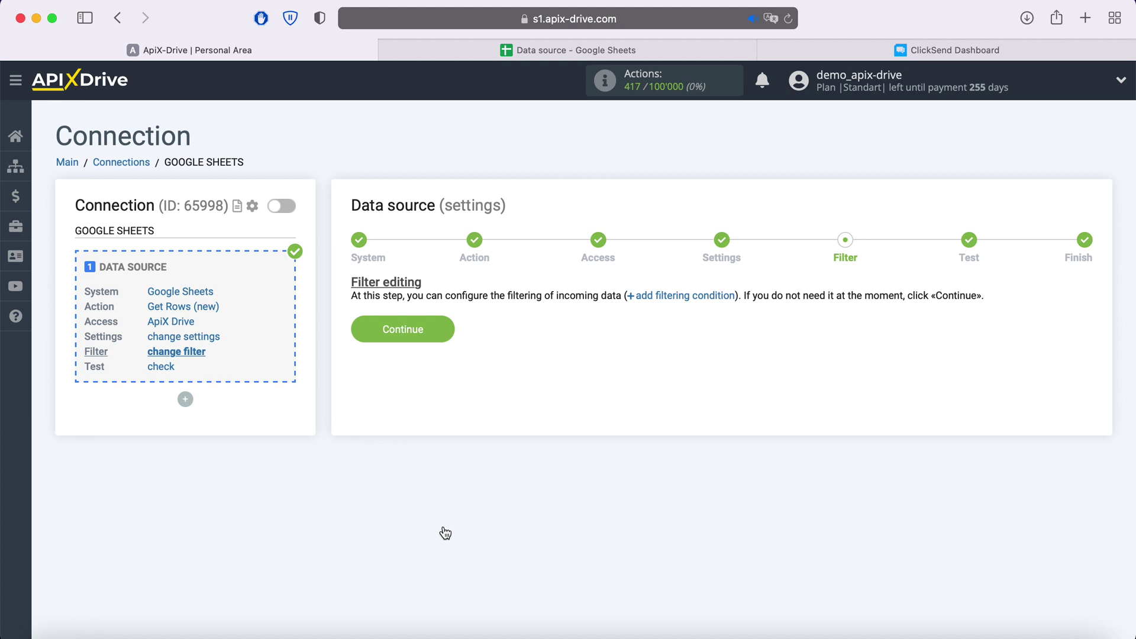
# - Complete the data source setup without a filter, accepting the test data, and start configuring data receiving
pyautogui.click(448, 330)
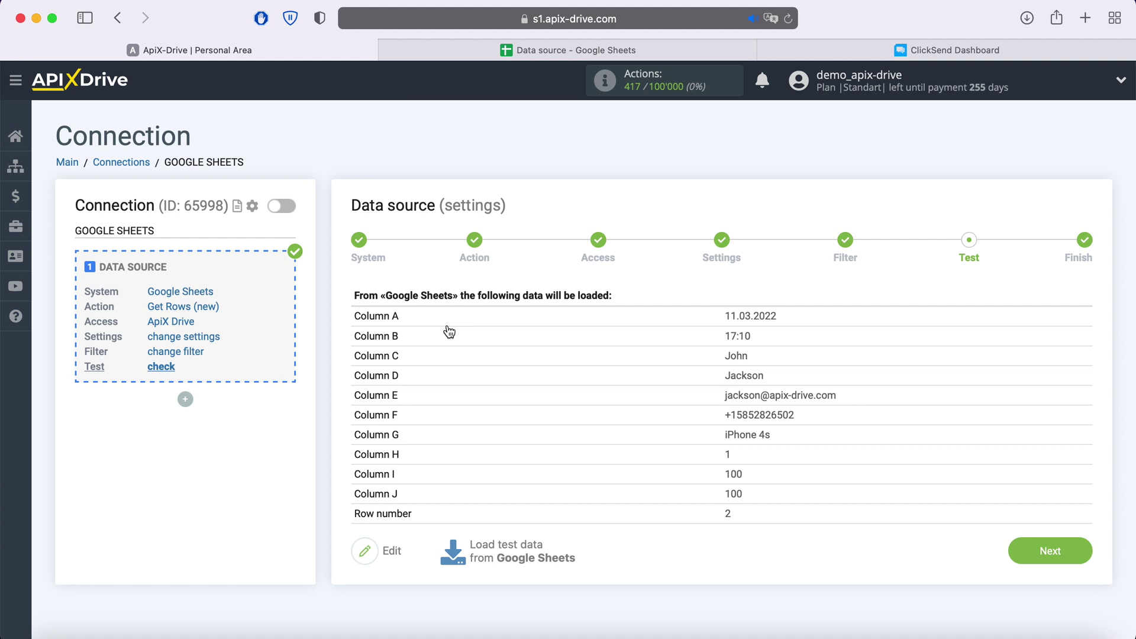
pyautogui.click(1076, 550)
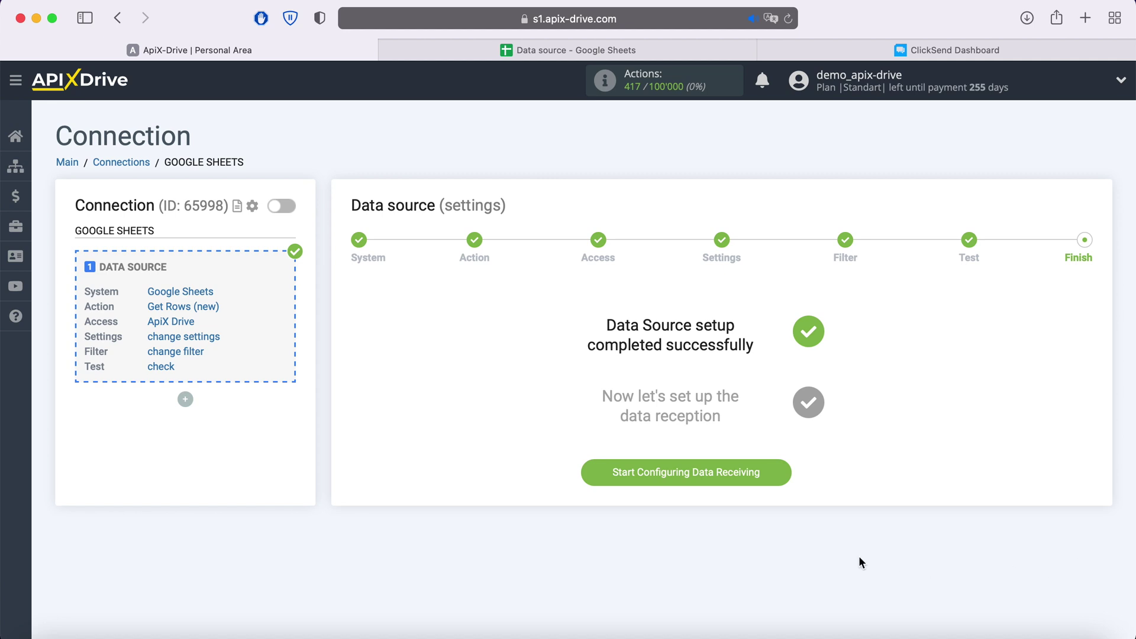
pyautogui.click(786, 471)
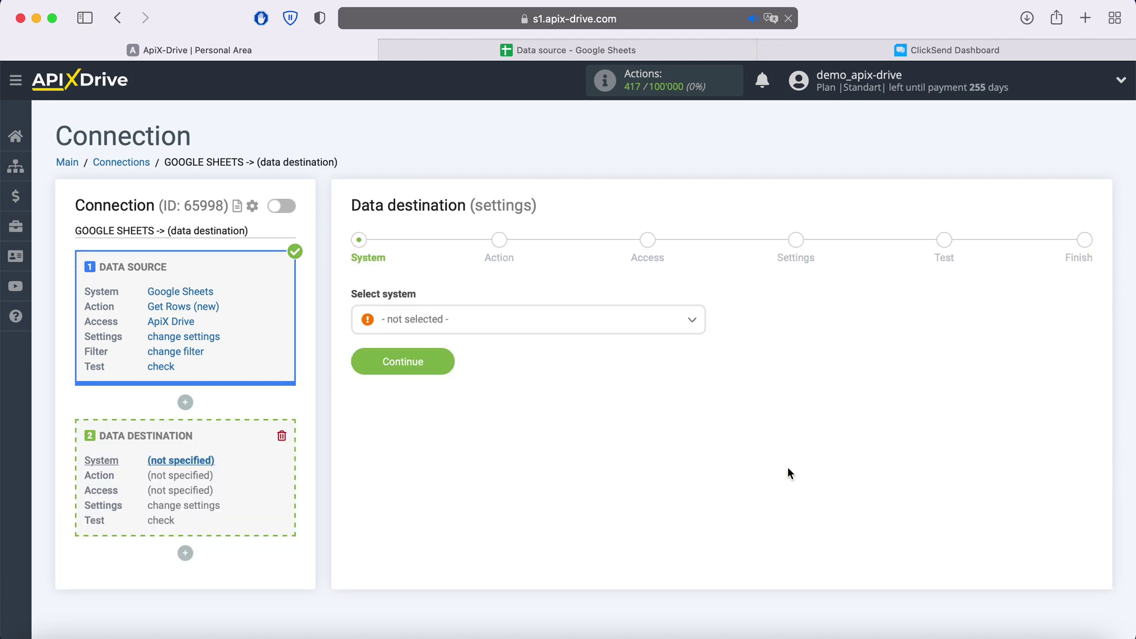
# - Select ClickSend as the data destination system and continue to its action
pyautogui.click(594, 332)
pyautogui.scroll(-5, 582, 449)
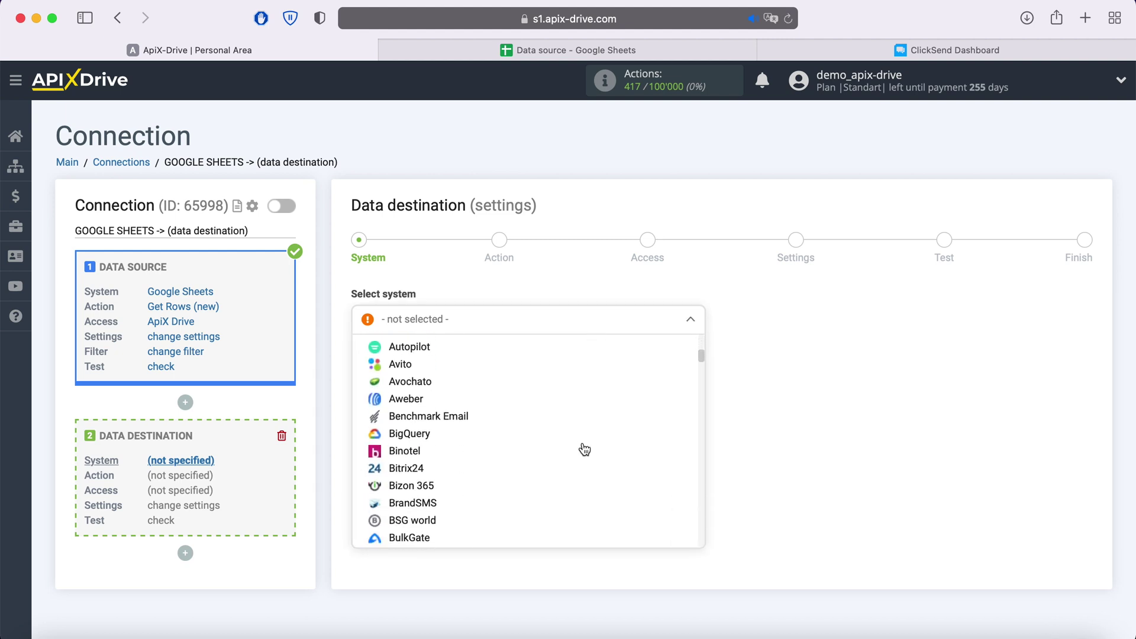
pyautogui.scroll(-4, 582, 449)
pyautogui.click(434, 449)
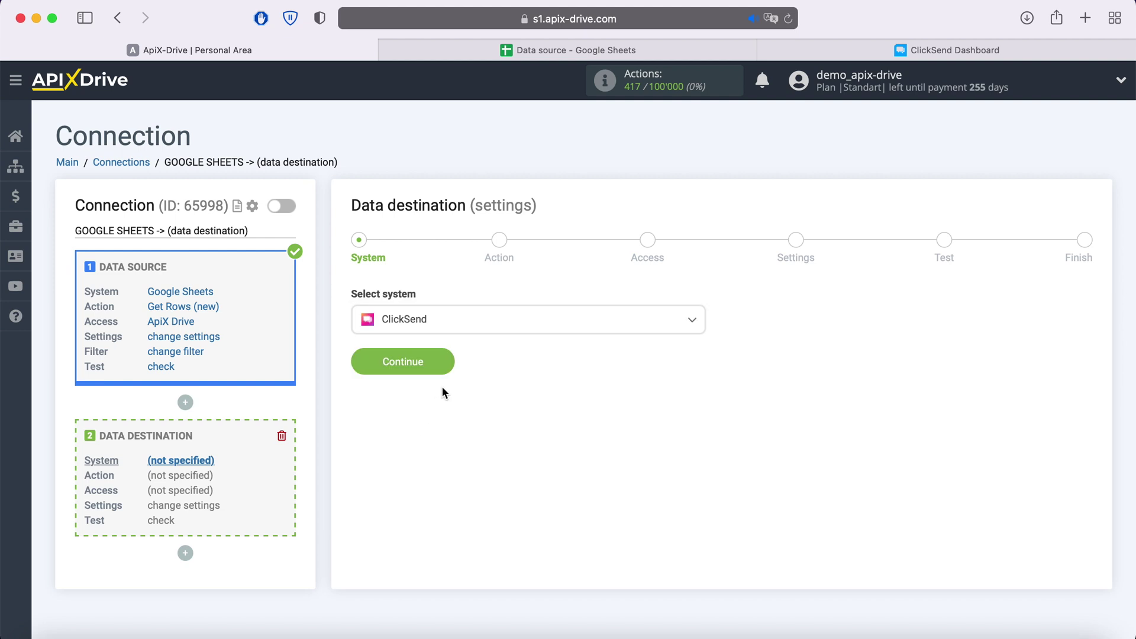
pyautogui.click(441, 368)
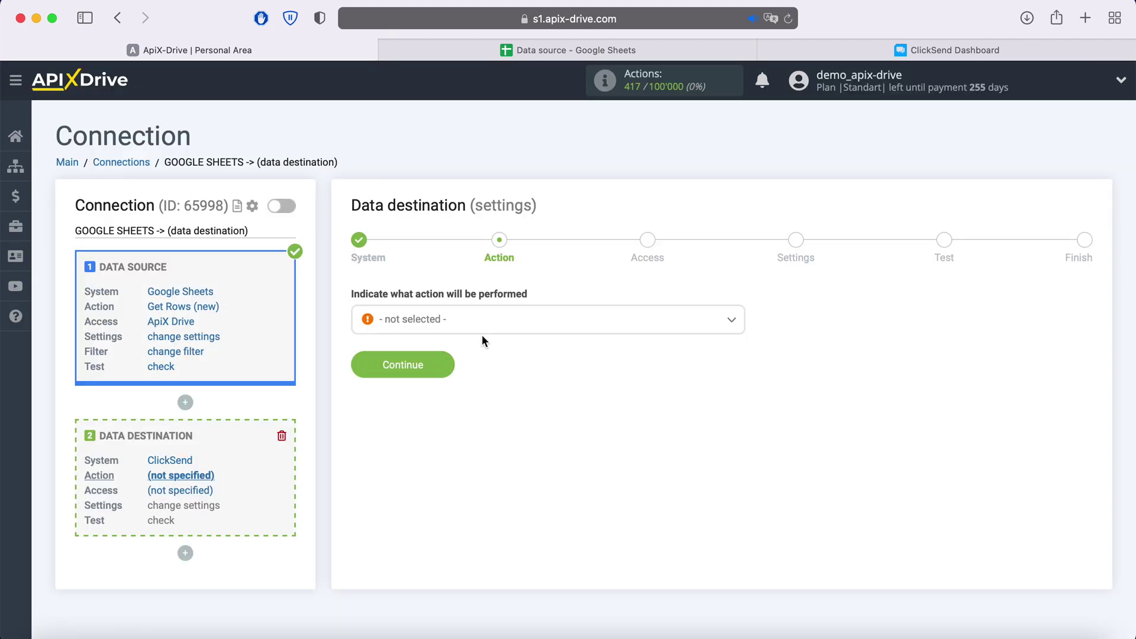
# - Set the destination action to Add Contacts and continue to the access stage
pyautogui.click(481, 326)
pyautogui.click(445, 396)
pyautogui.click(446, 366)
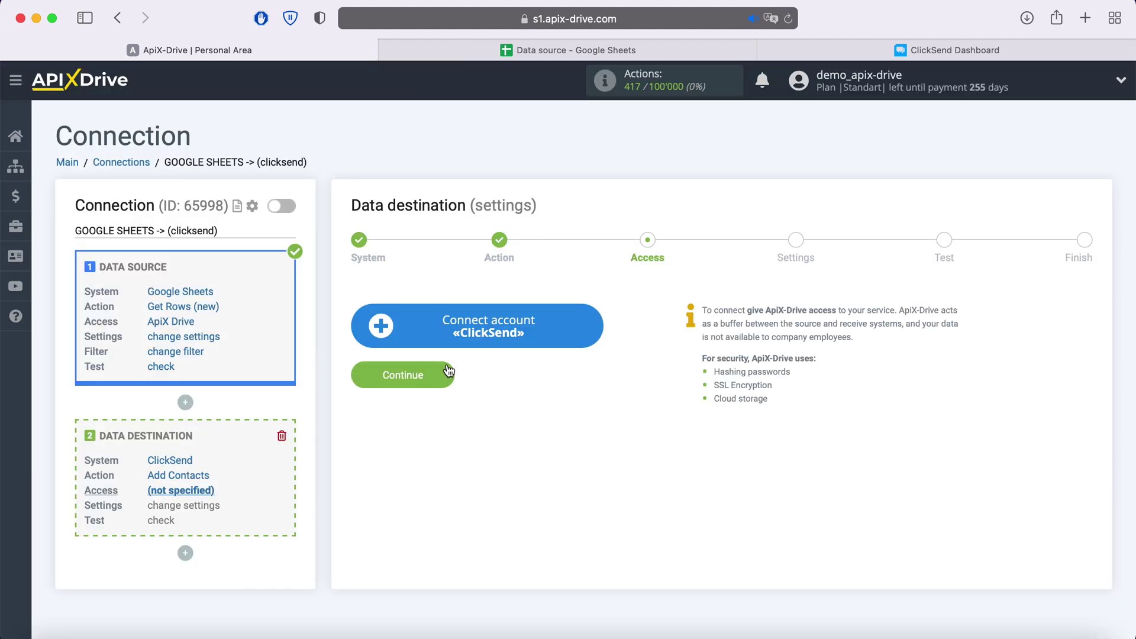
# - Connect a ClickSend account by pasting the account login and password, keeping the default integration name, and save it
pyautogui.click(598, 320)
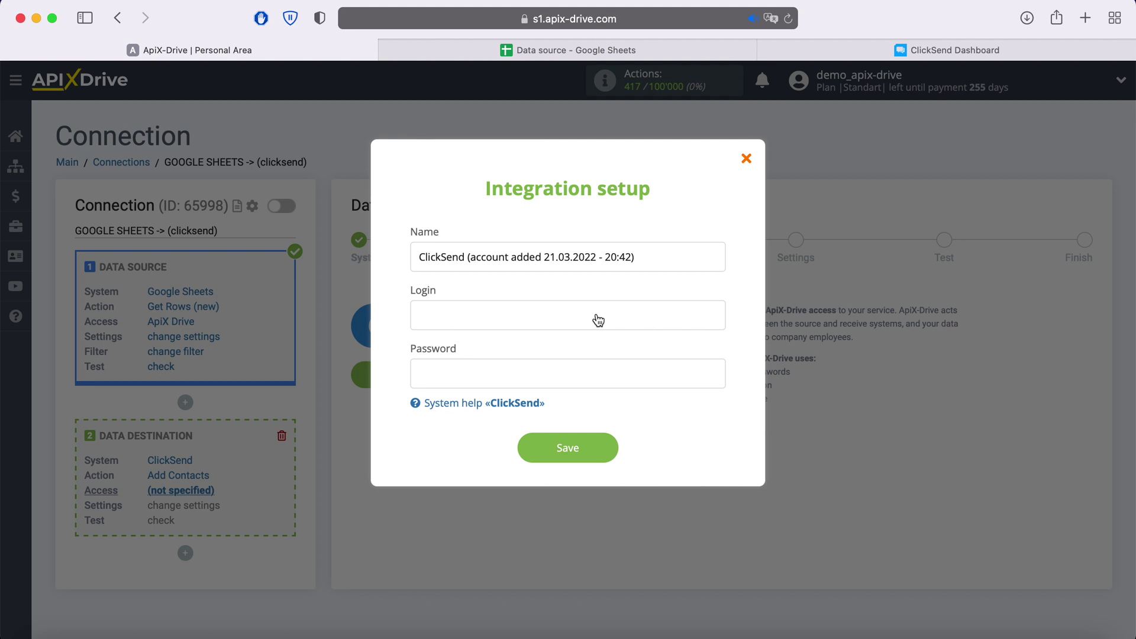
pyautogui.rightClick(471, 323)
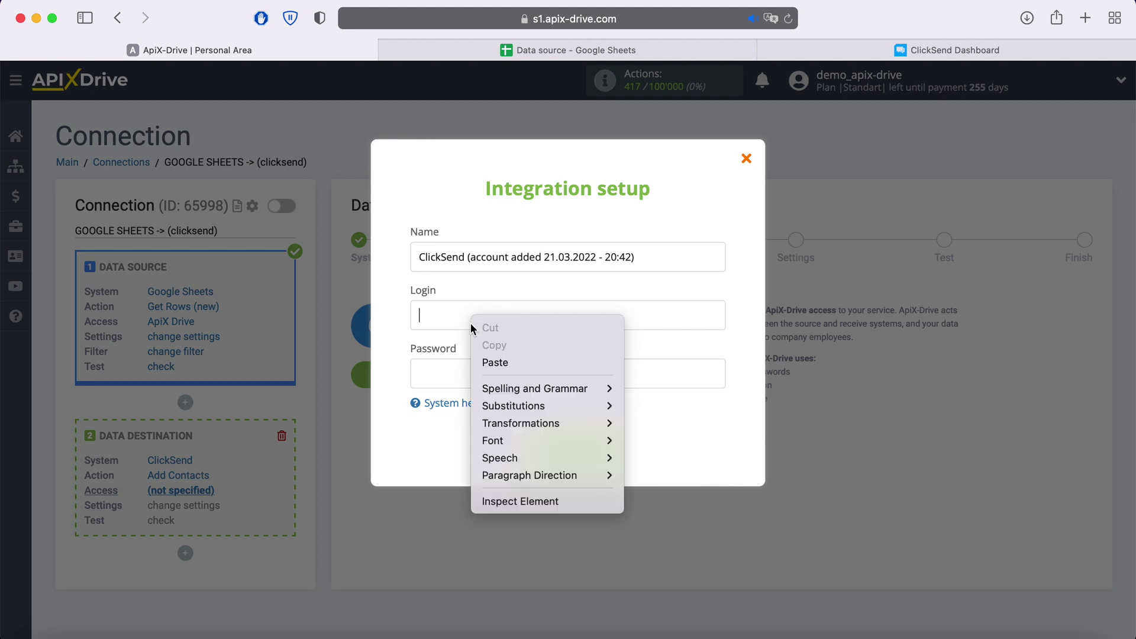
pyautogui.click(516, 362)
pyautogui.click(451, 374)
pyautogui.rightClick(451, 375)
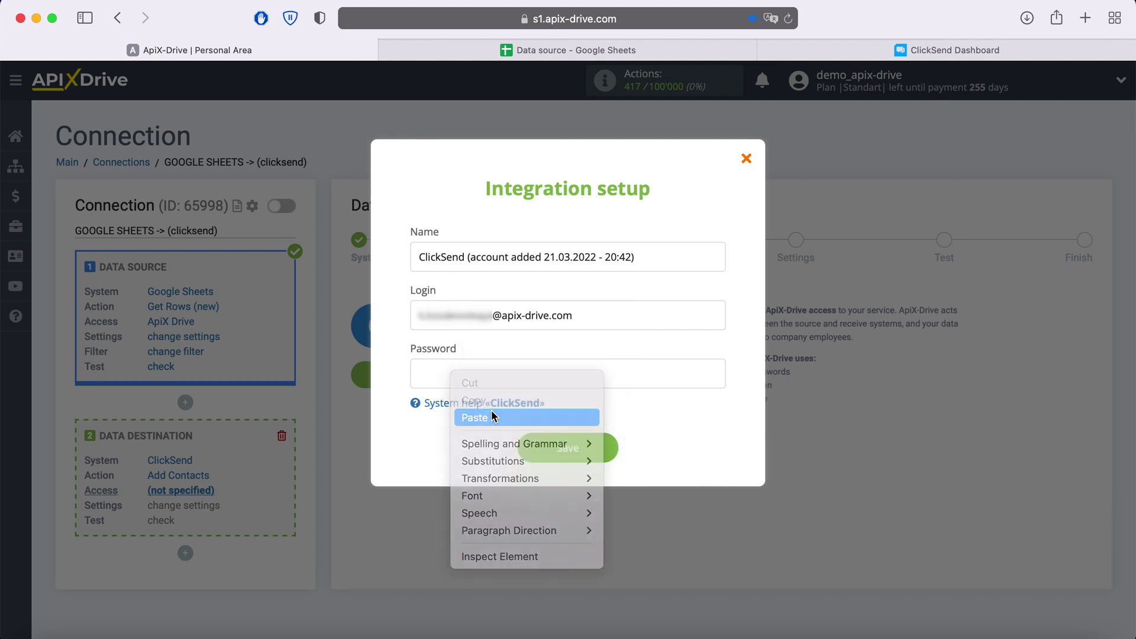
pyautogui.click(491, 412)
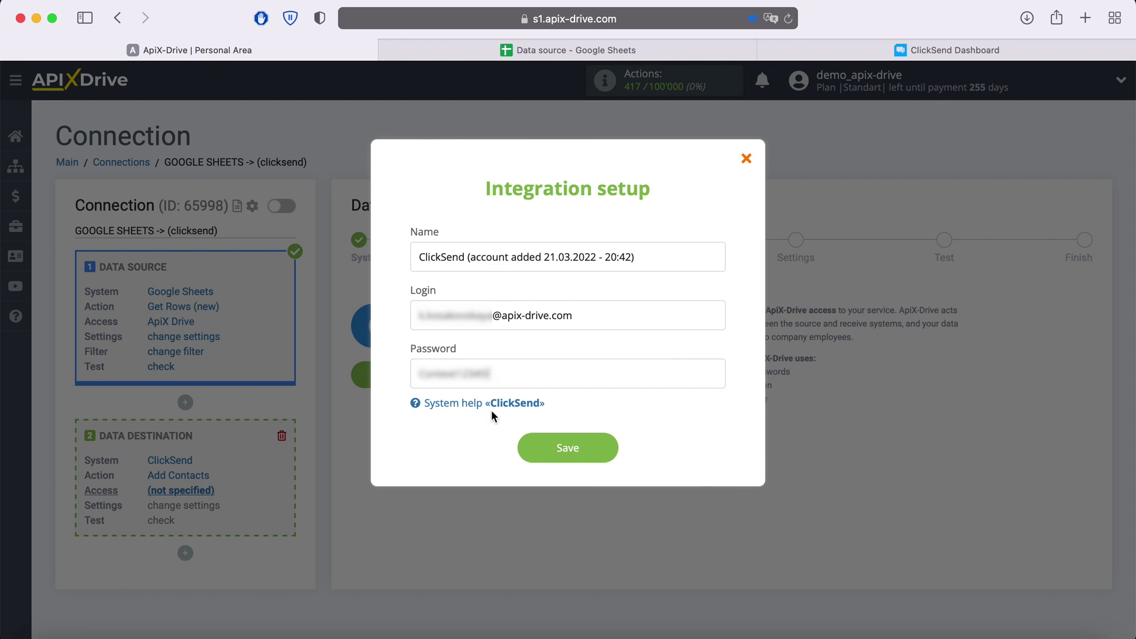
pyautogui.click(601, 443)
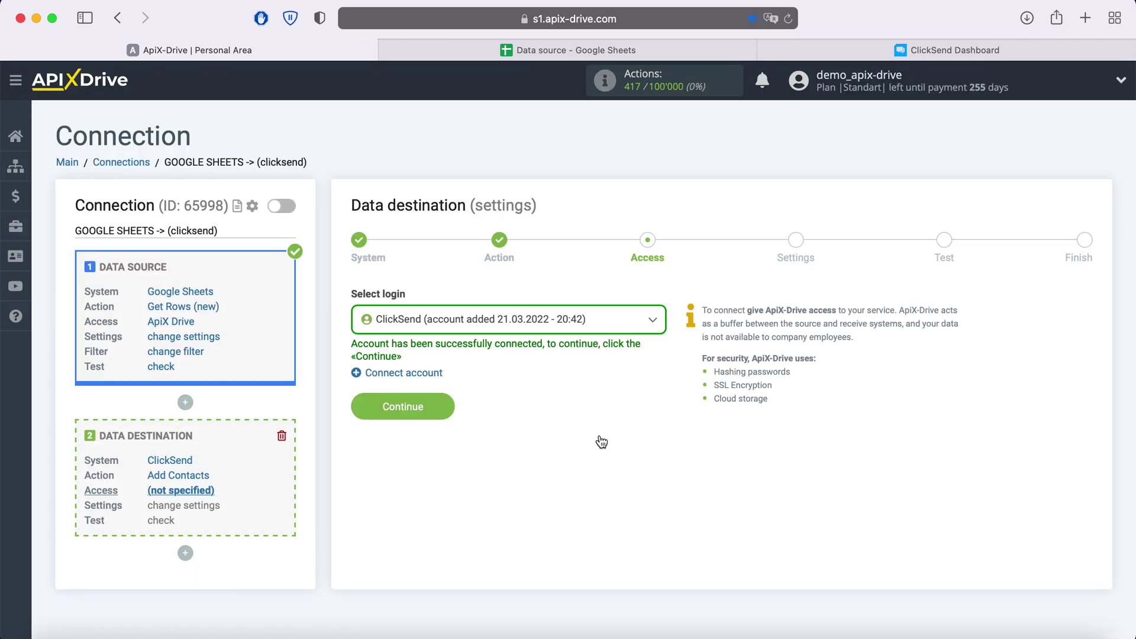
# - Choose the newly connected ClickSend account as the destination login and continue to its settings
pyautogui.click(595, 333)
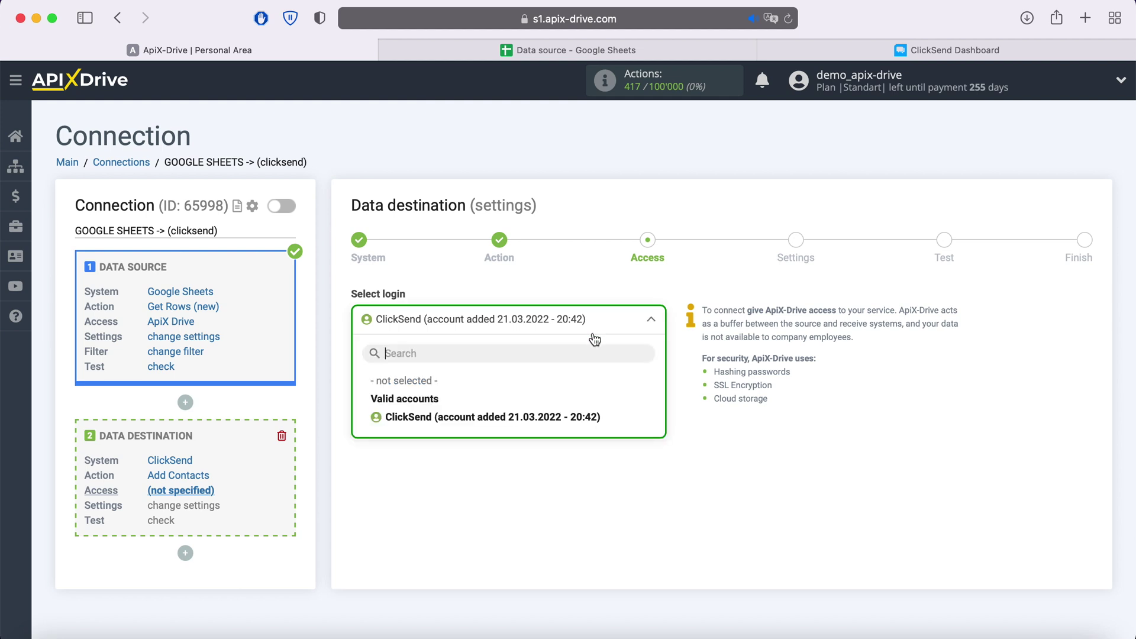
pyautogui.click(545, 413)
pyautogui.click(445, 412)
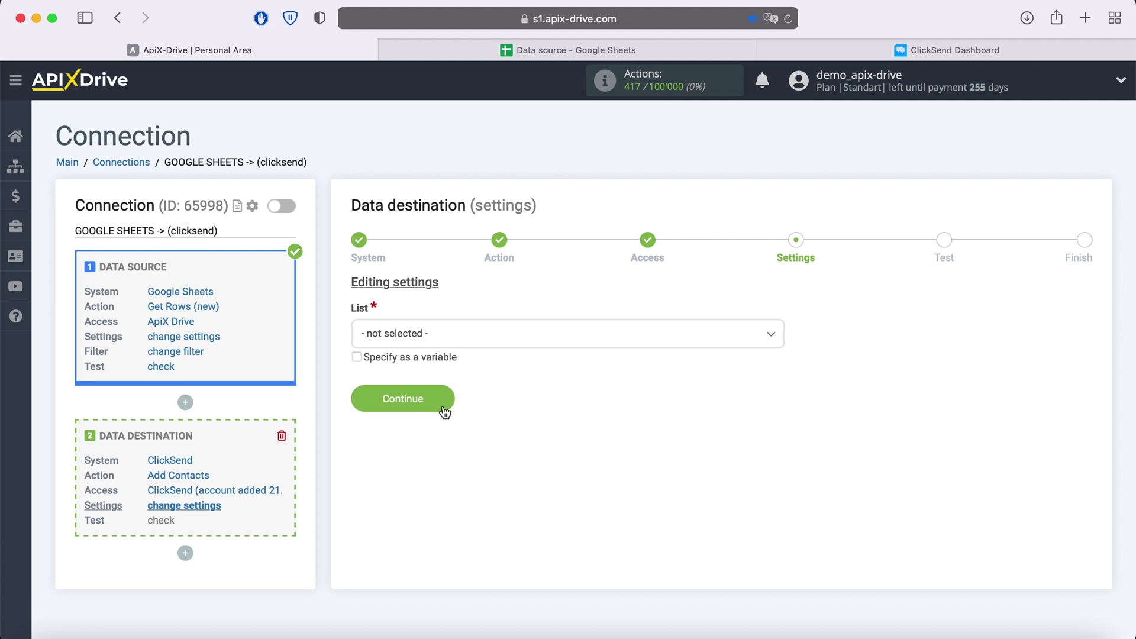
# - Set the destination list to New Leads and map the E-mail field to Google Sheets Column E
pyautogui.click(459, 337)
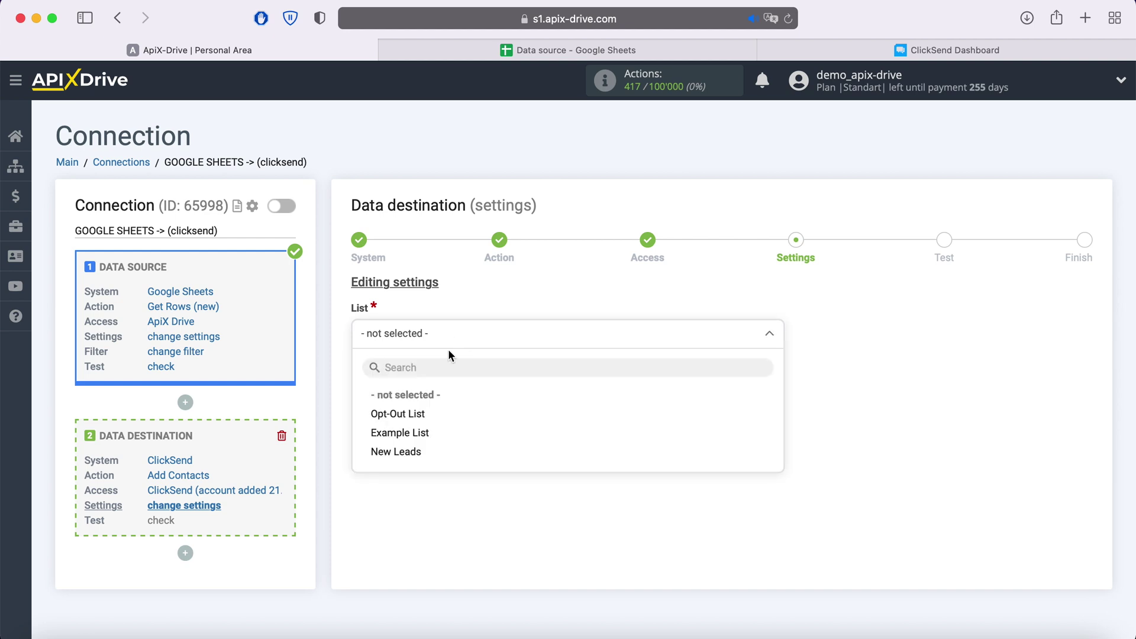
pyautogui.click(416, 455)
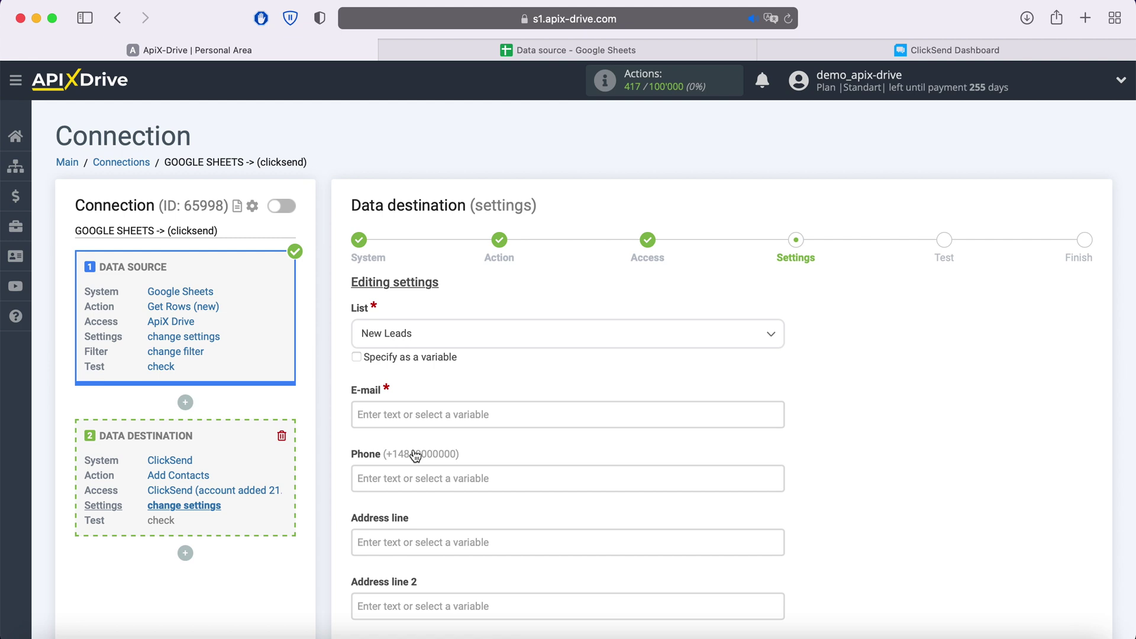
pyautogui.click(392, 416)
pyautogui.scroll(-4, 392, 416)
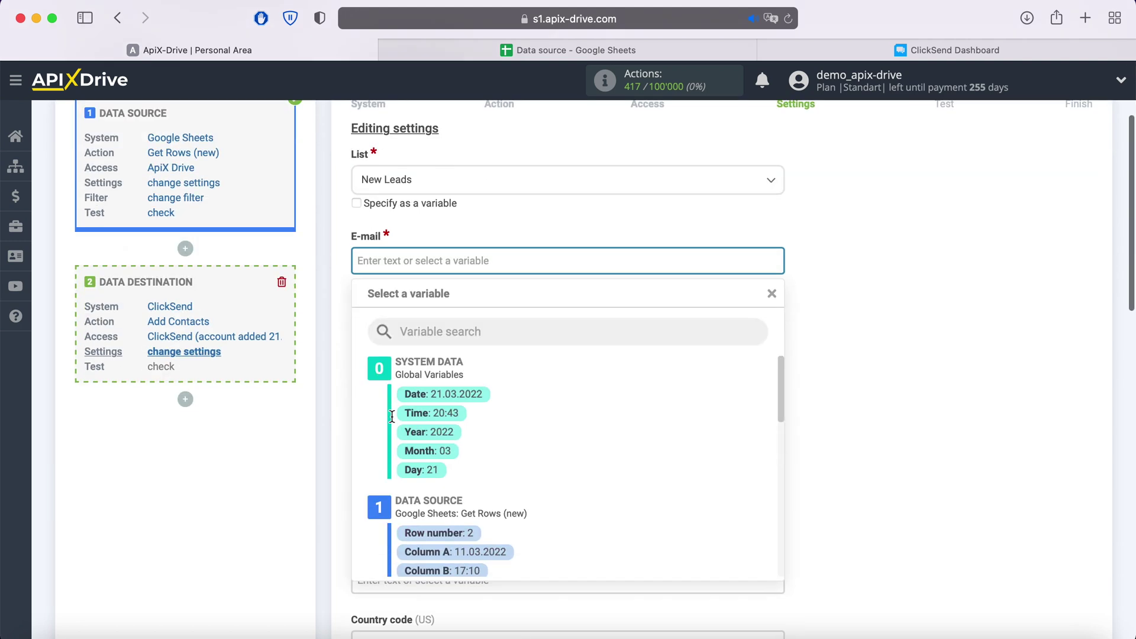
pyautogui.scroll(-2, 623, 363)
pyautogui.scroll(-1, 622, 363)
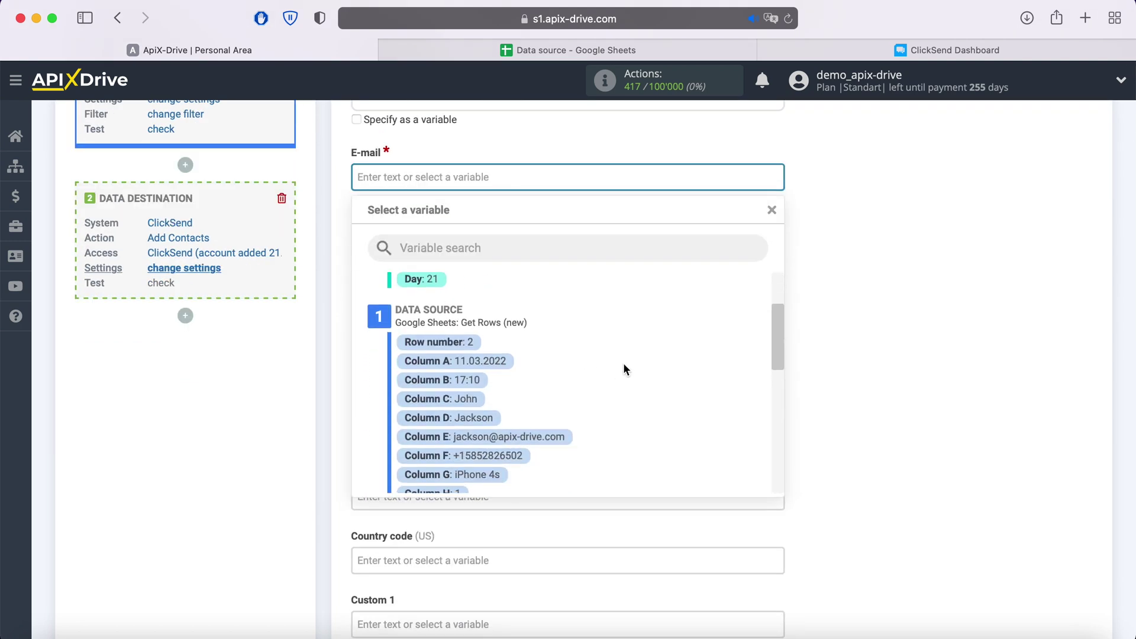
pyautogui.click(564, 436)
# - Map both the Phone and Fax fields to Google Sheets Column F
pyautogui.click(477, 236)
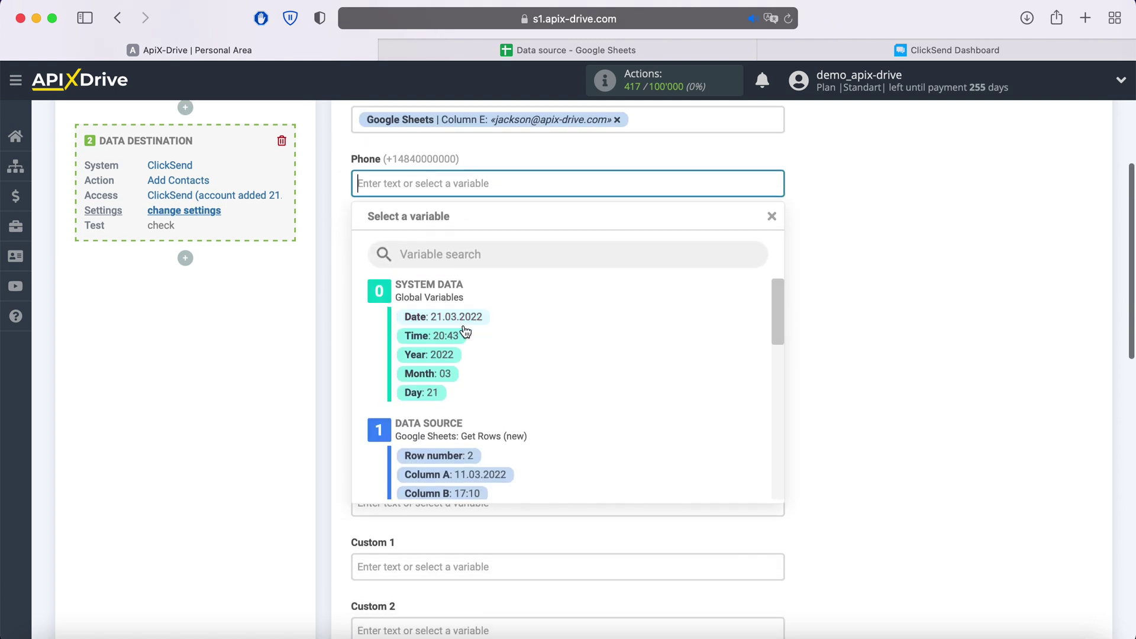
pyautogui.scroll(-4, 580, 322)
pyautogui.click(519, 425)
pyautogui.scroll(-5, 518, 425)
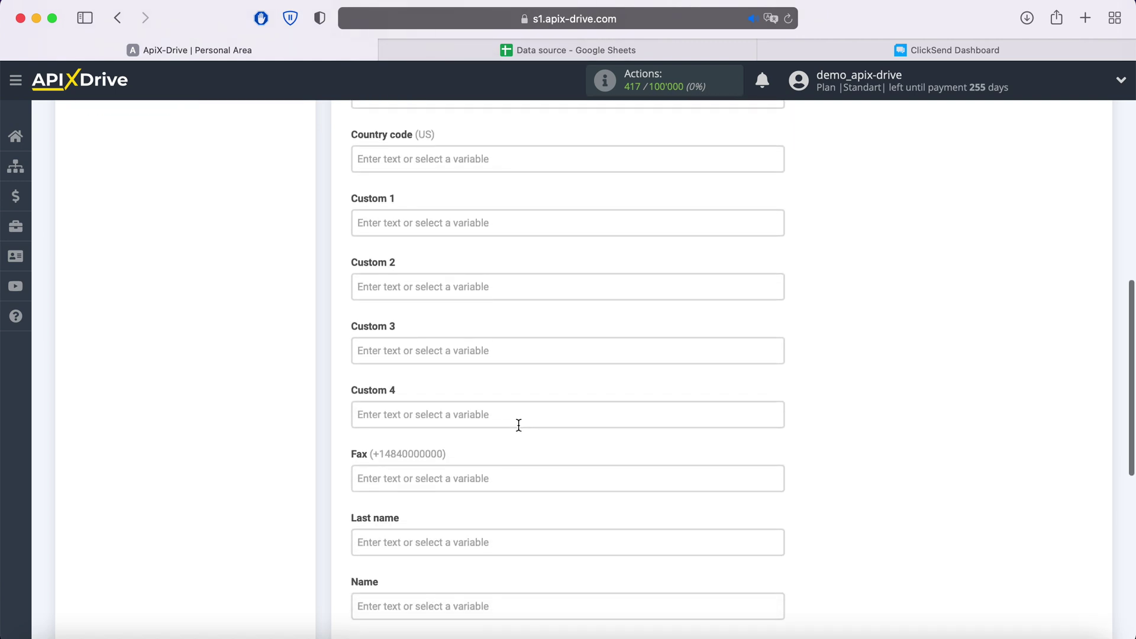
pyautogui.click(474, 476)
pyautogui.scroll(-5, 476, 474)
pyautogui.scroll(-4, 563, 381)
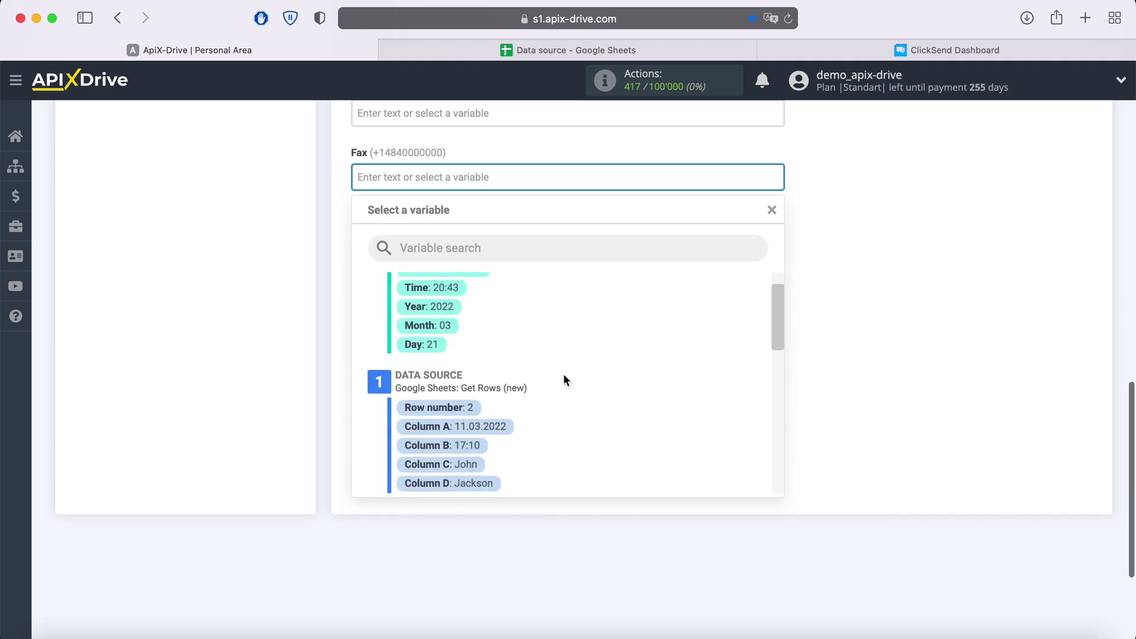
pyautogui.click(512, 459)
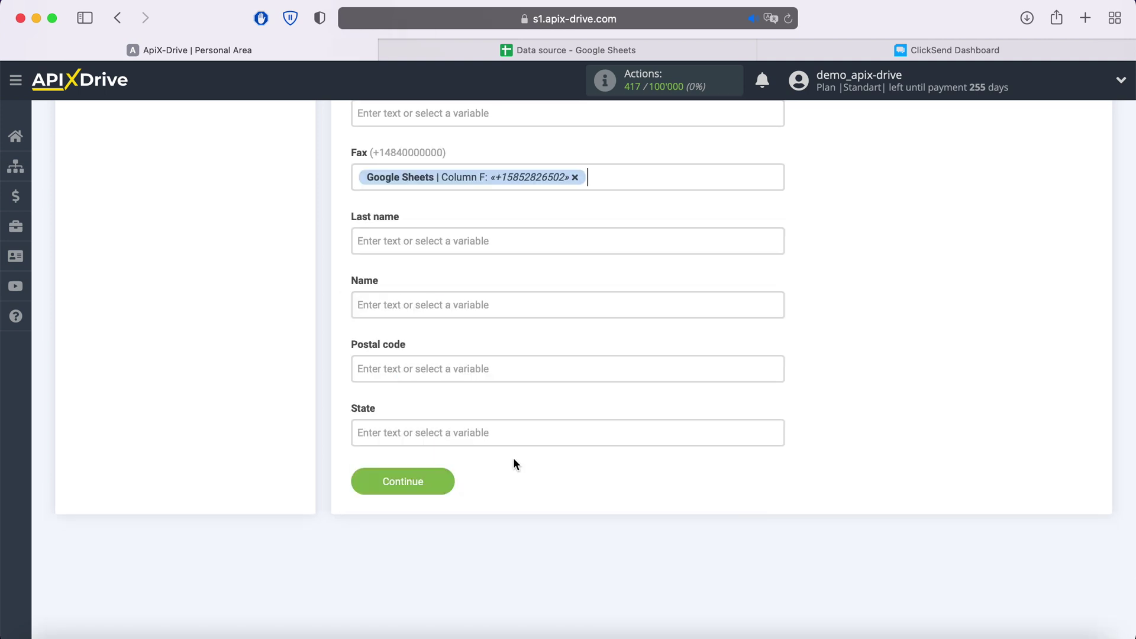
# - Map the Last name field to Google Sheets Column D and the Name field to Column C
pyautogui.click(451, 235)
pyautogui.scroll(-3, 592, 385)
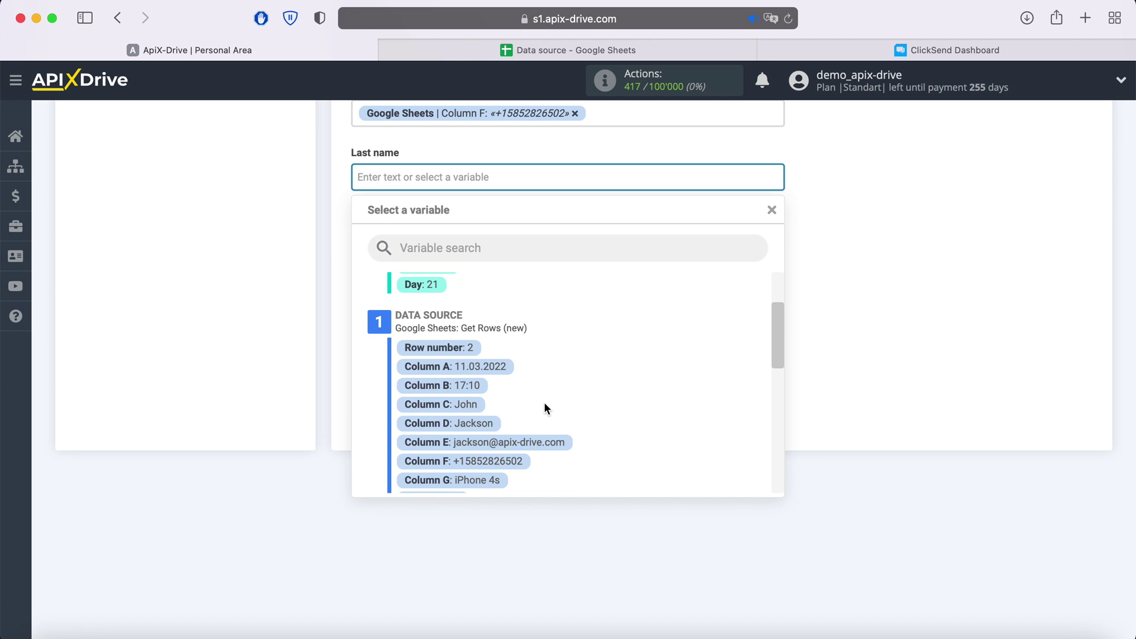
pyautogui.click(482, 426)
pyautogui.click(435, 242)
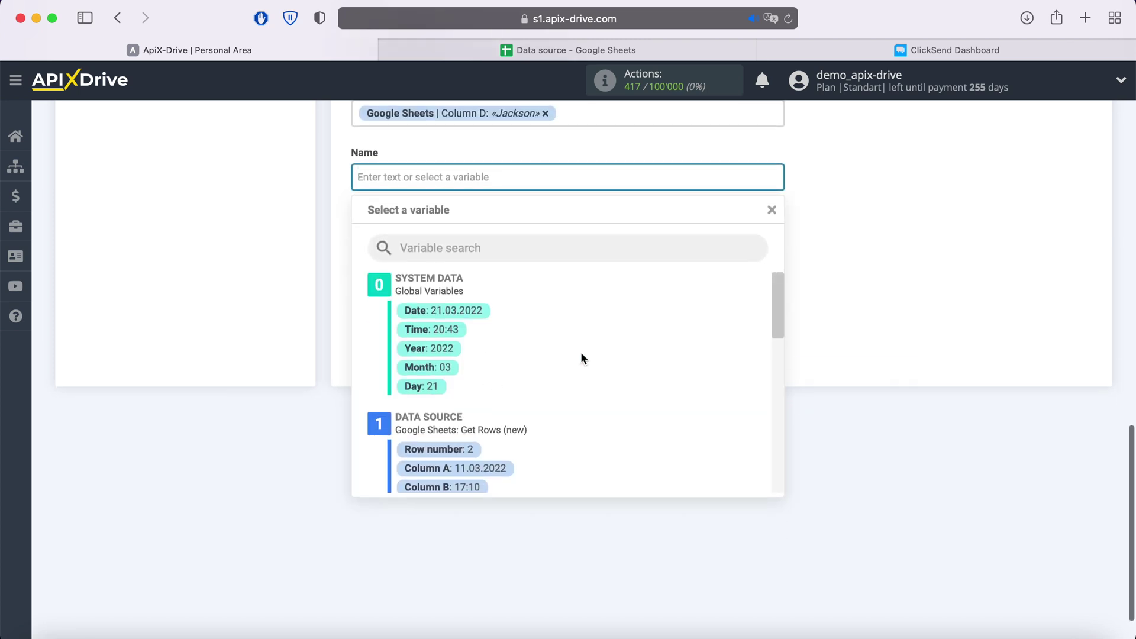
pyautogui.scroll(-5, 580, 351)
pyautogui.click(474, 401)
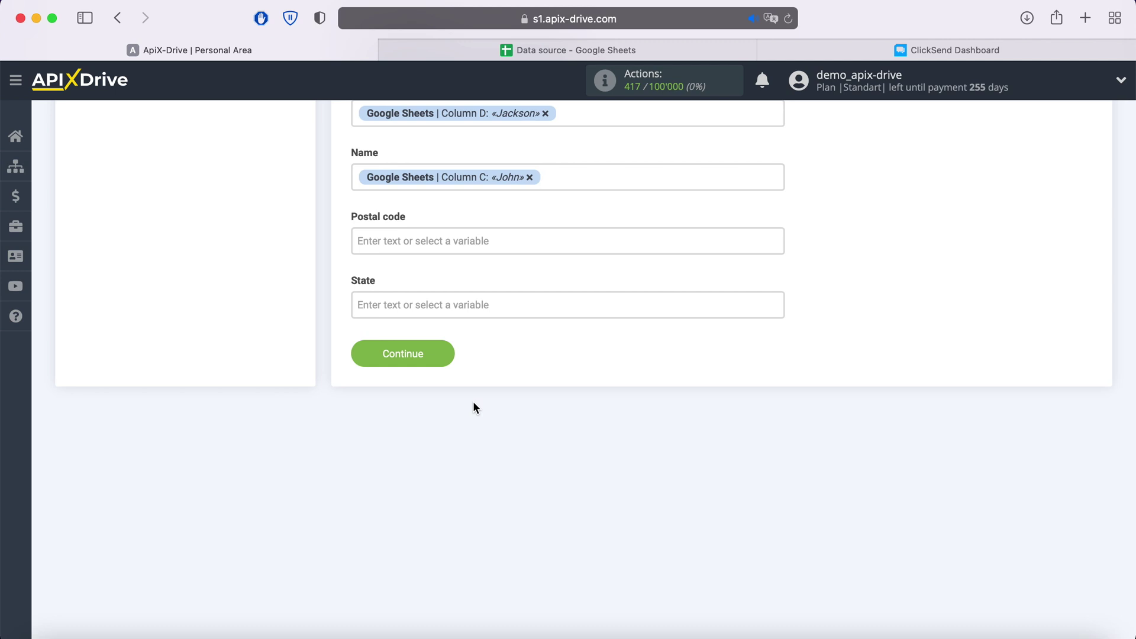
# - Continue to the destination's test stage and send the test data to ClickSend
pyautogui.click(438, 356)
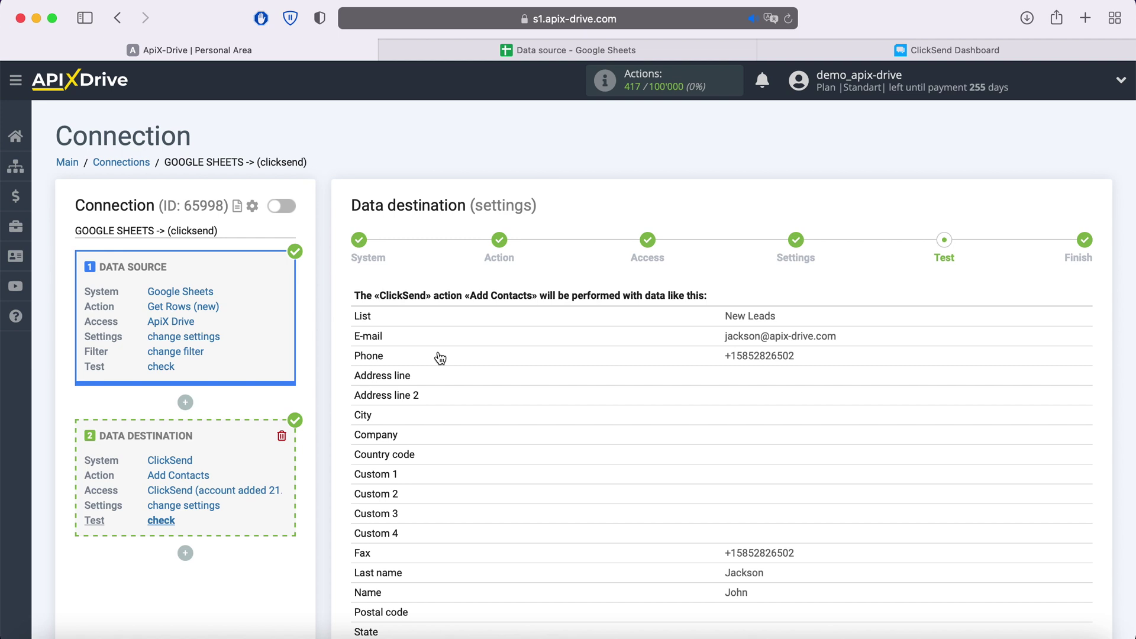
pyautogui.scroll(-3, 440, 357)
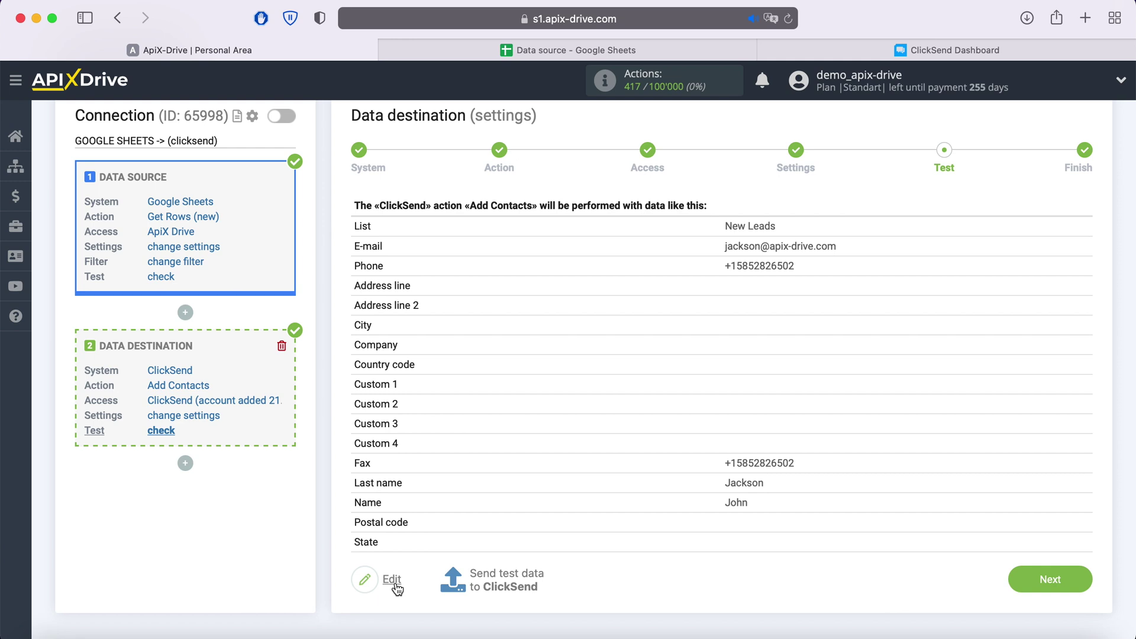
pyautogui.click(500, 582)
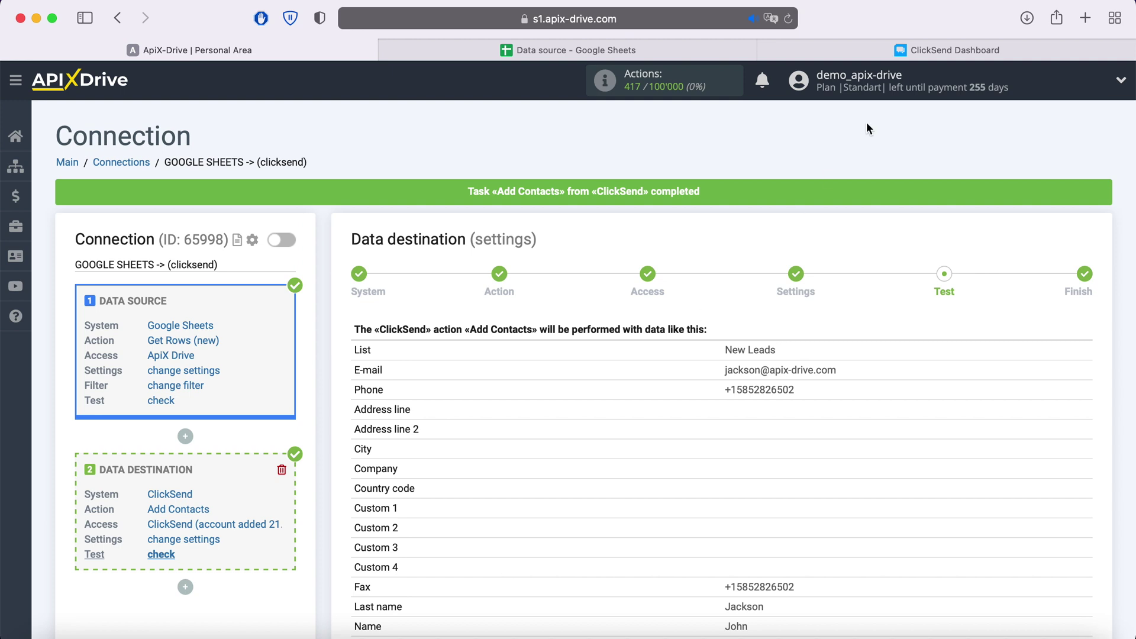
# - Switch to the ClickSend dashboard and open the transferred contact's details from Contacts to check its fields
pyautogui.click(901, 52)
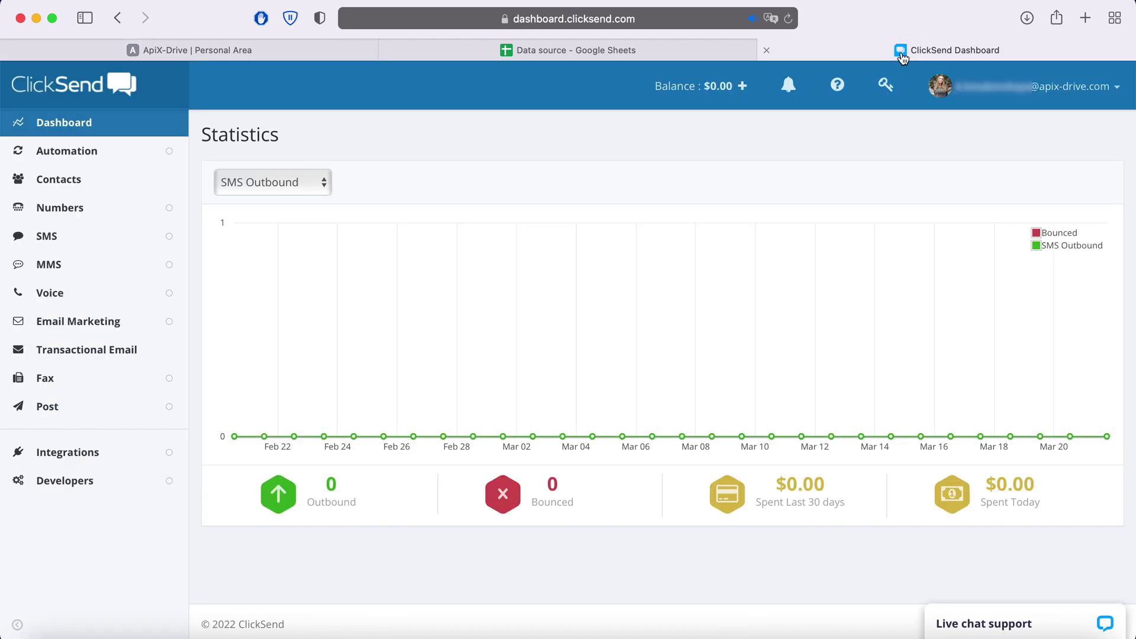
pyautogui.click(94, 183)
pyautogui.click(670, 334)
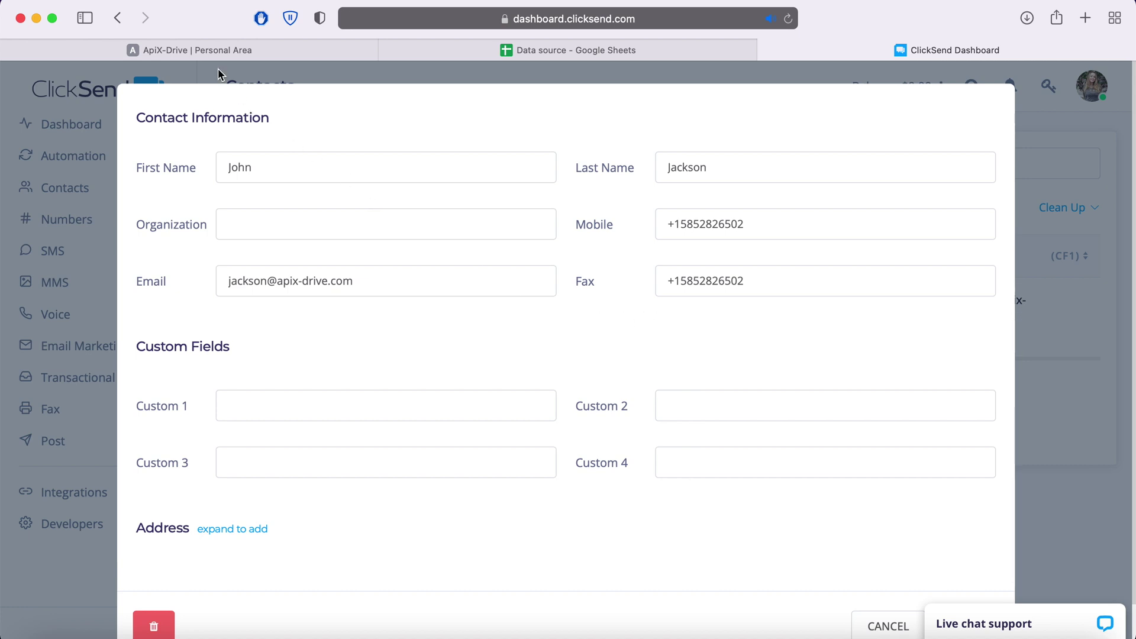
# - Return to ApiX-Drive, finish the data destination setup and enable automatic updates for the connection
pyautogui.click(201, 51)
pyautogui.scroll(-4, 1066, 474)
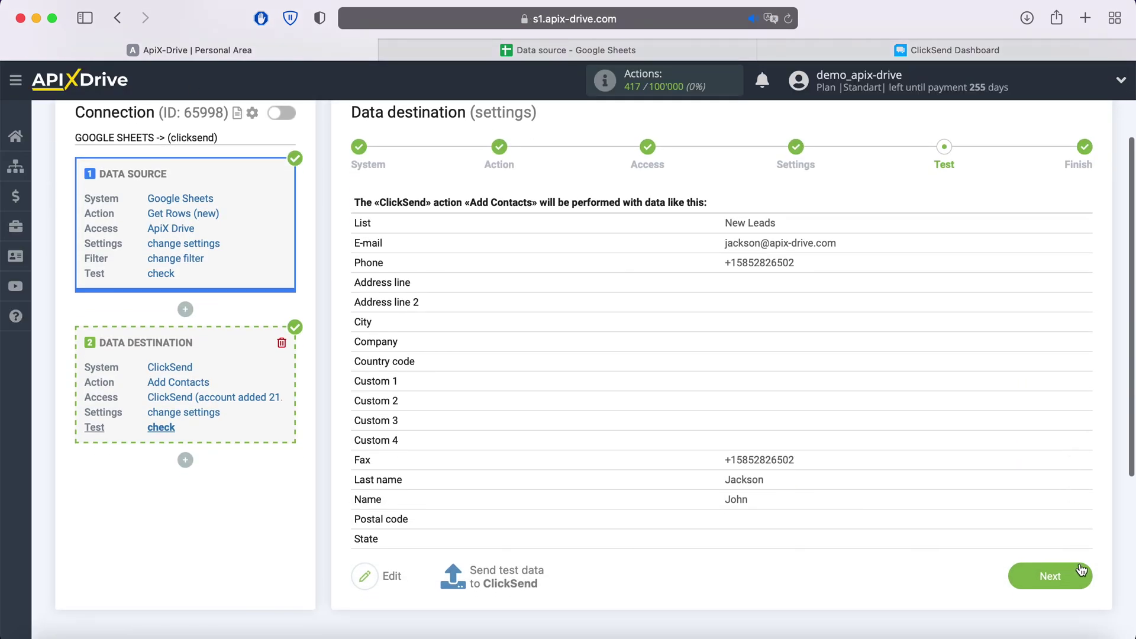
pyautogui.click(1080, 575)
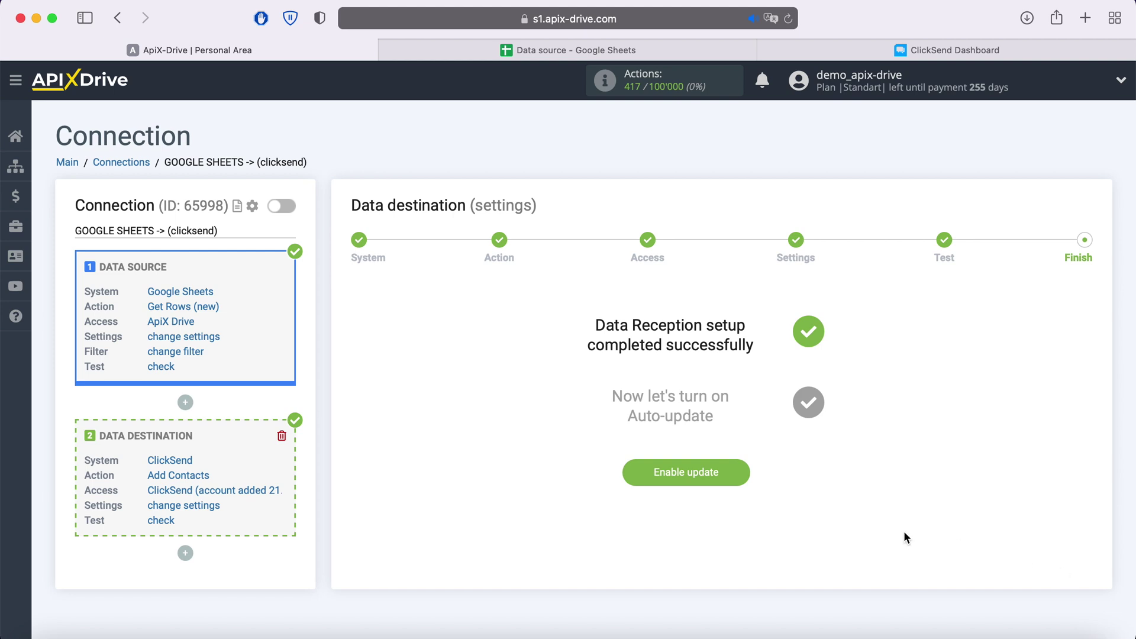
pyautogui.click(736, 472)
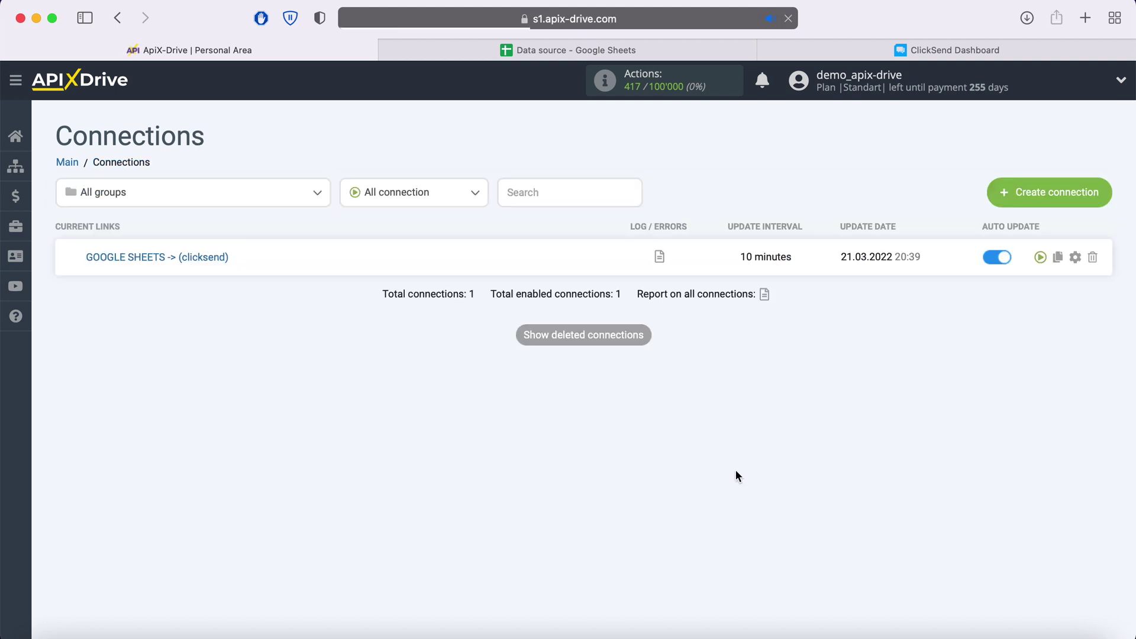
# - Set the update interval of the GOOGLE SHEETS -> (clicksend) connection to 5 minutes and save it
pyautogui.click(1075, 257)
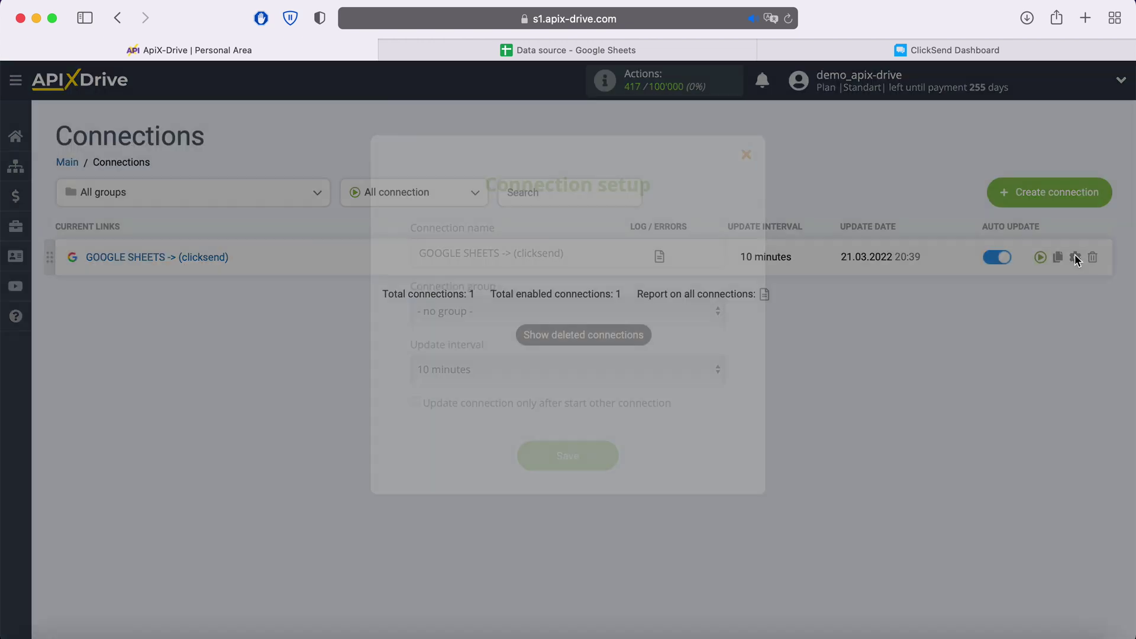
pyautogui.click(651, 367)
pyautogui.click(544, 345)
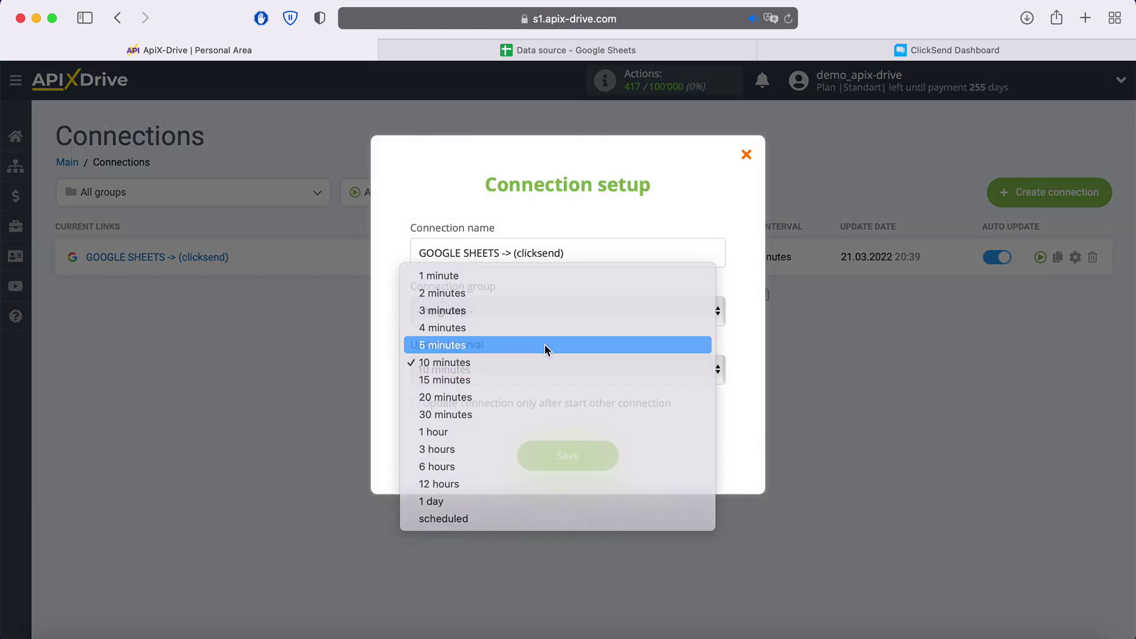
pyautogui.click(609, 453)
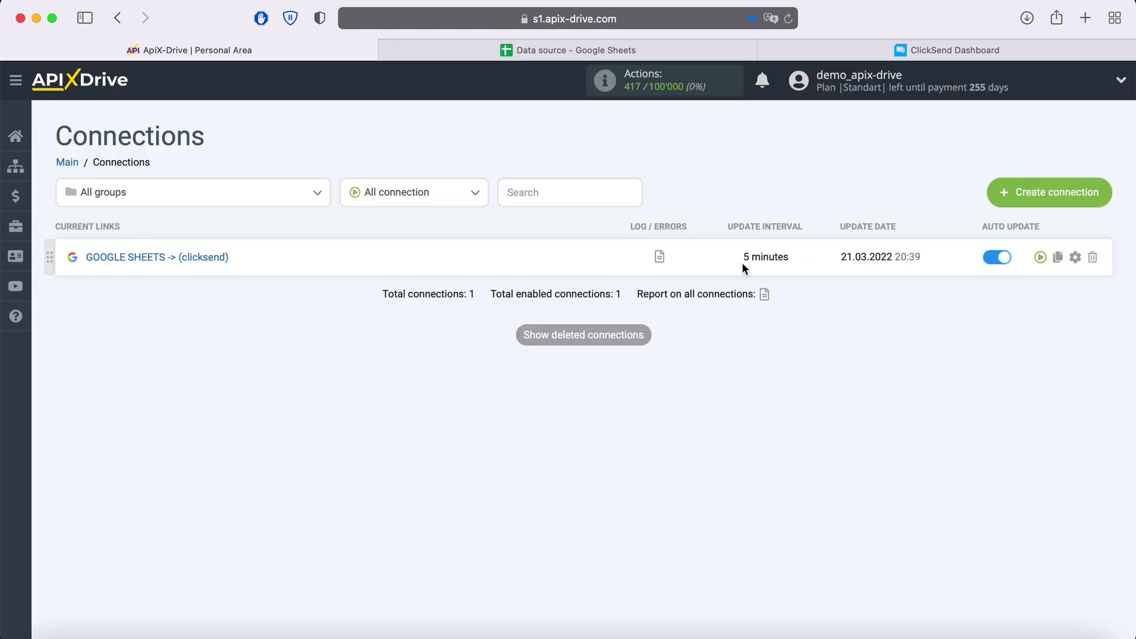